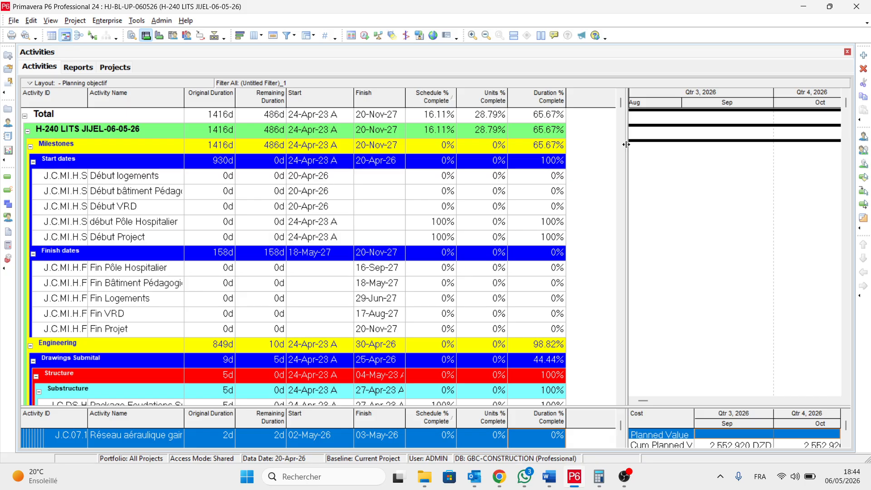
# Review the available and selected column options for the activity table
pyautogui.moveTo(626, 144); pyautogui.dragTo(587, 151)
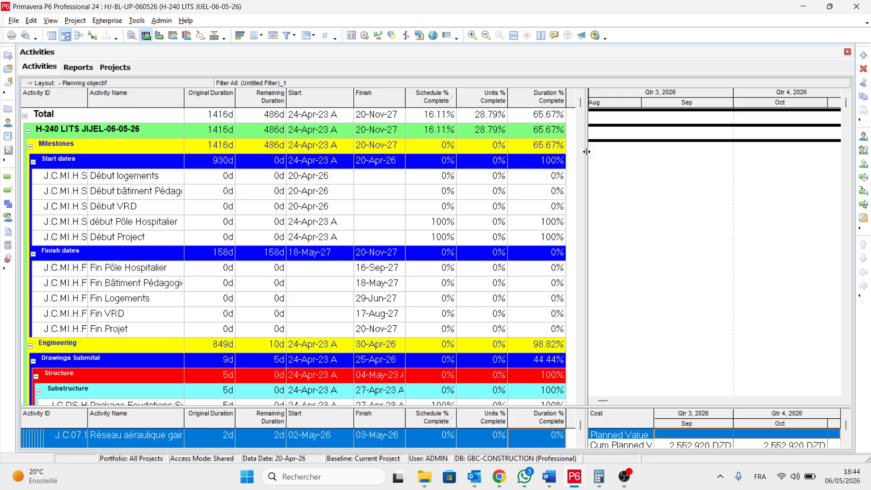
pyautogui.rightClick(478, 135)
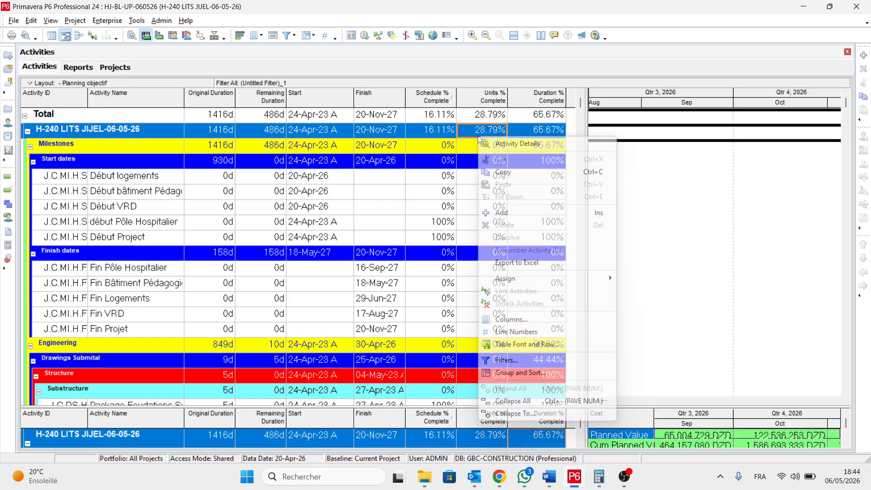
pyautogui.click(490, 321)
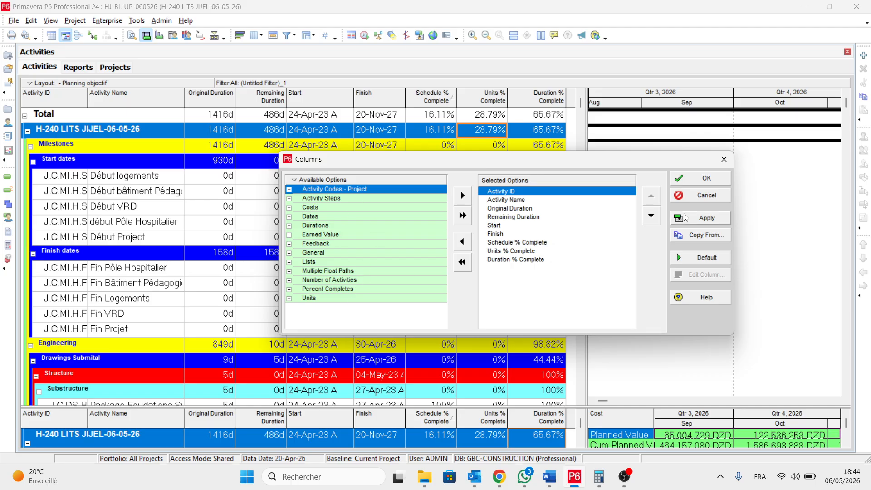
pyautogui.click(710, 182)
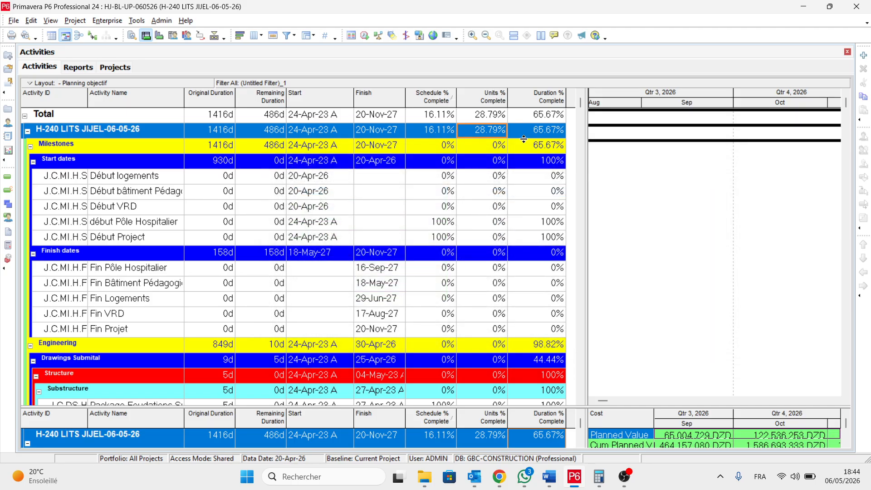
# Create a user defined field for activities titled Notebook with the Text data type
pyautogui.click(107, 20)
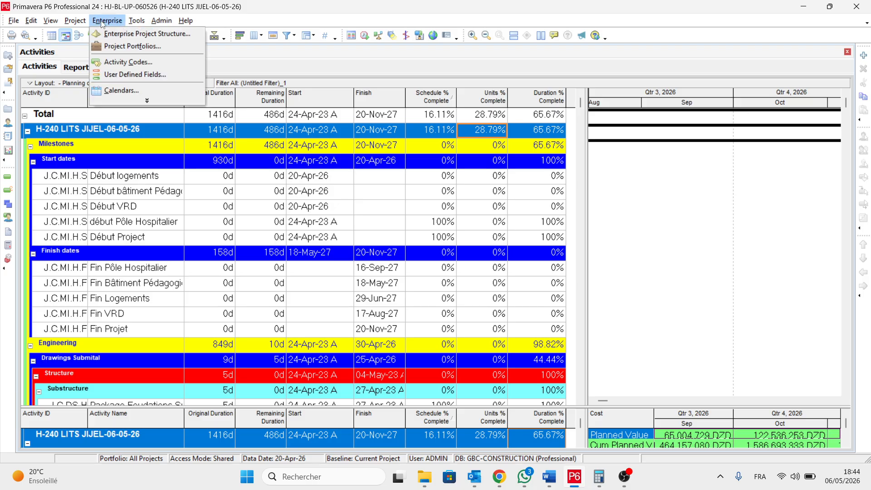
pyautogui.click(130, 75)
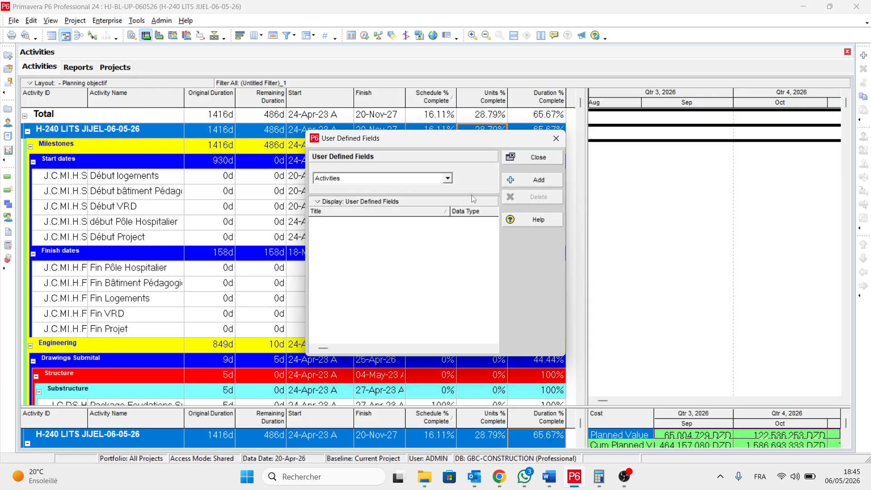
pyautogui.click(514, 180)
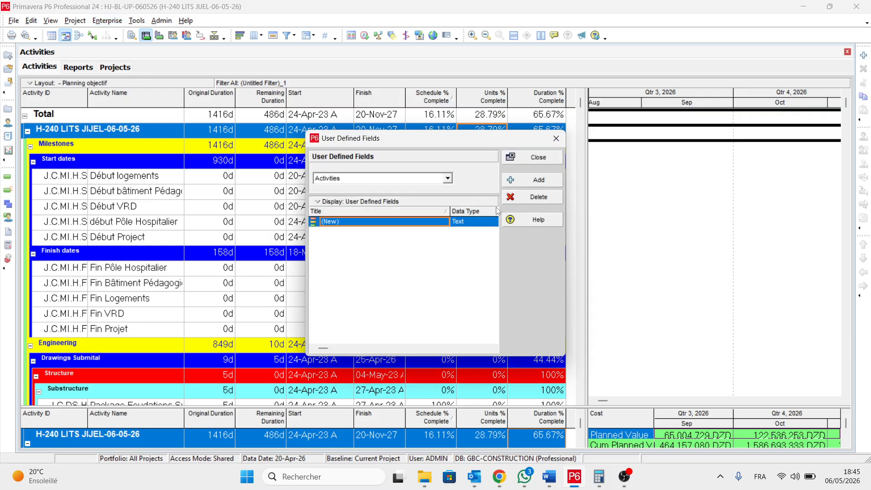
pyautogui.click(350, 221)
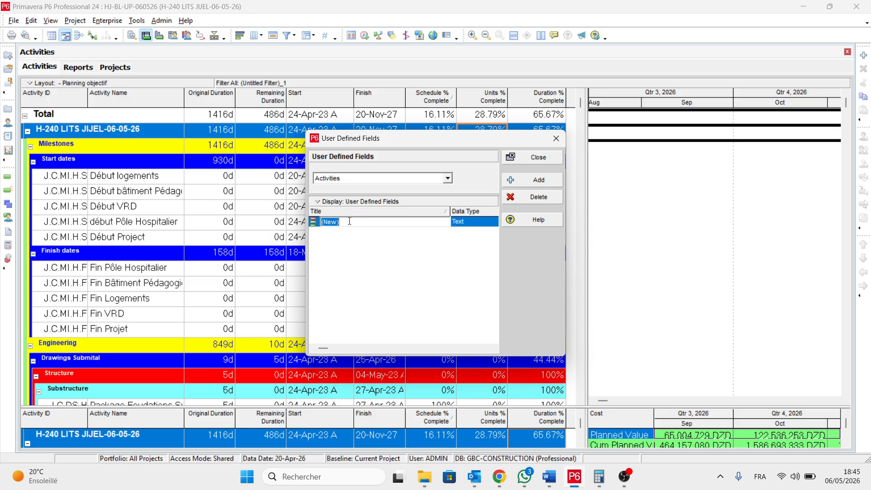
pyautogui.write('Notebook')
pyautogui.click(397, 253)
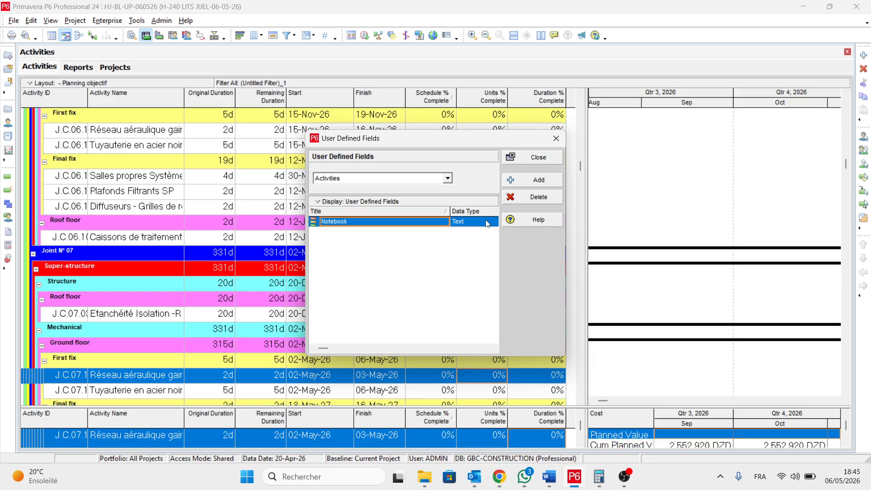
pyautogui.click(486, 224)
pyautogui.click(488, 224)
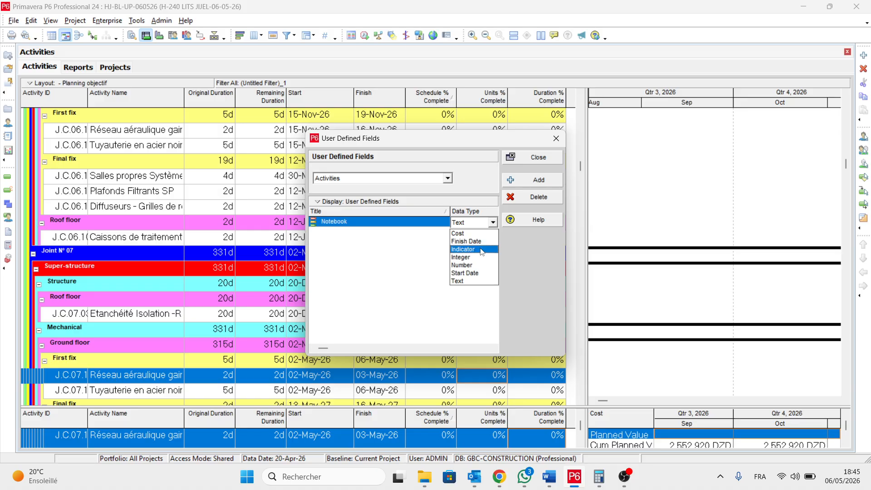
pyautogui.click(481, 280)
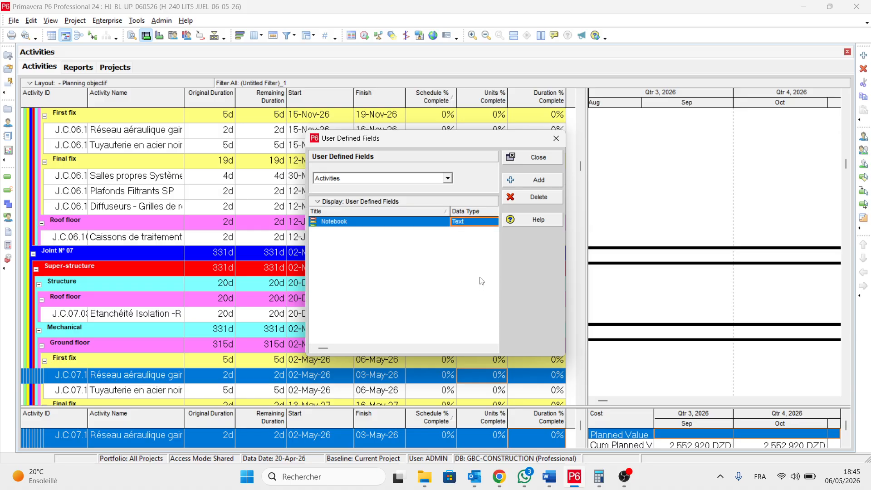
pyautogui.click(542, 158)
# Add the user defined Notebook column after Duration % Complete and widen it to show its full title
pyautogui.rightClick(385, 146)
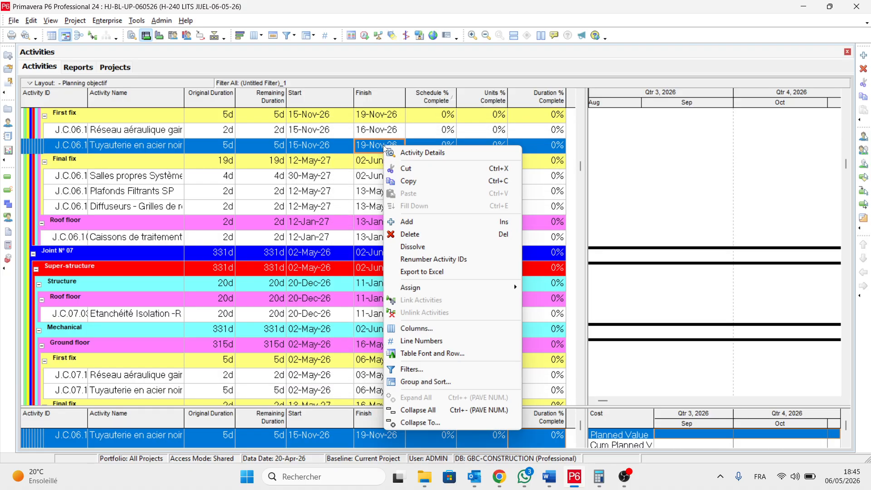
pyautogui.click(441, 329)
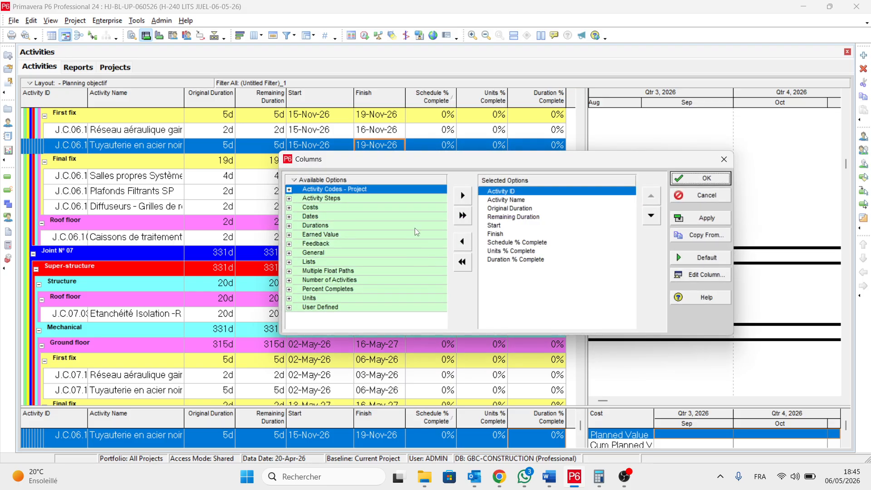
pyautogui.click(290, 308)
pyautogui.click(524, 260)
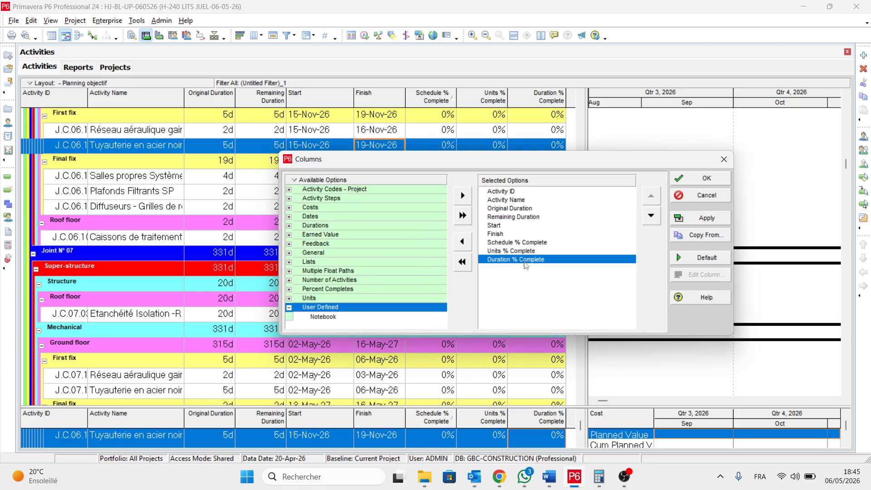
pyautogui.doubleClick(340, 317)
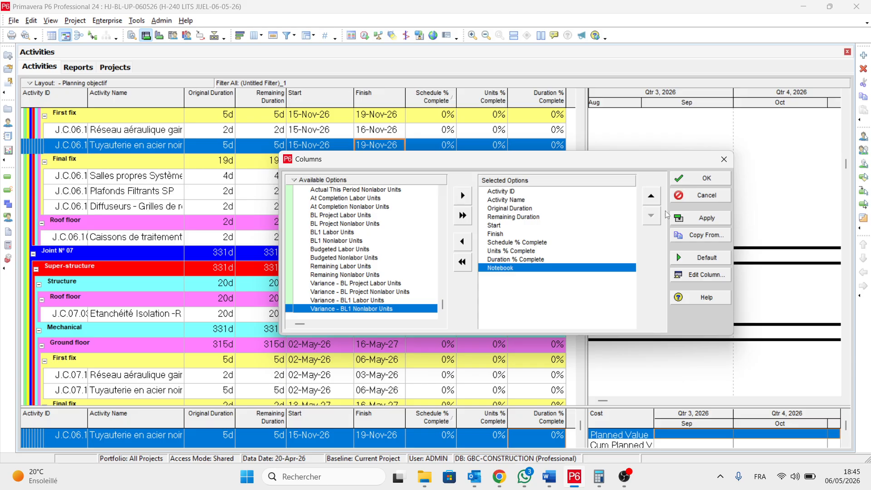
pyautogui.click(696, 184)
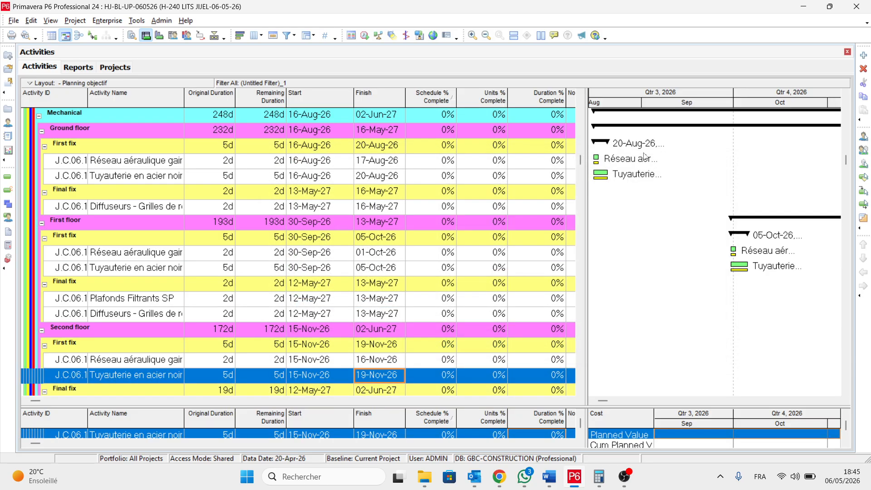
pyautogui.moveTo(586, 140); pyautogui.dragTo(709, 121)
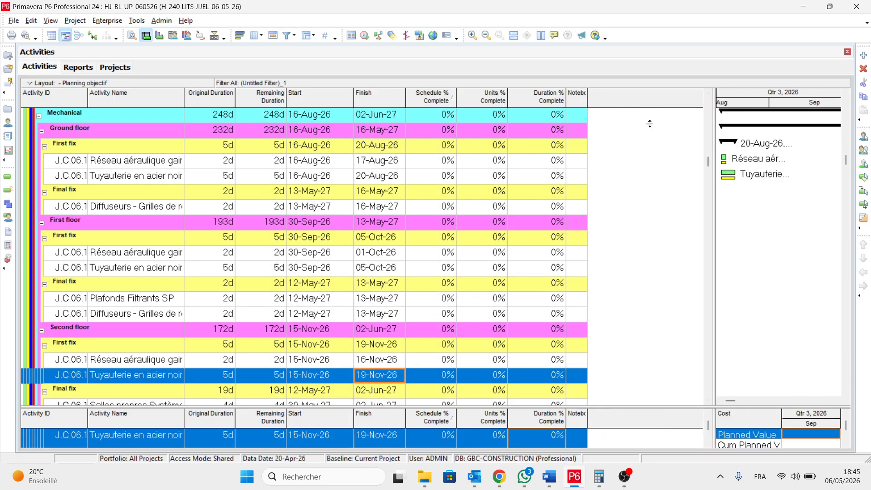
pyautogui.moveTo(588, 95); pyautogui.dragTo(618, 96)
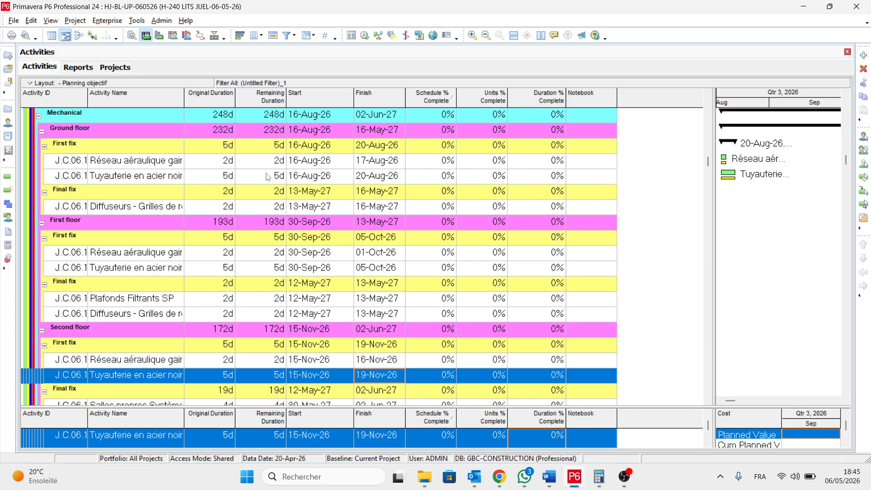
# Modify the filter (Untitled Filter)_1 so its condition uses the Activity Name parameter with the contains operator
pyautogui.rightClick(267, 164)
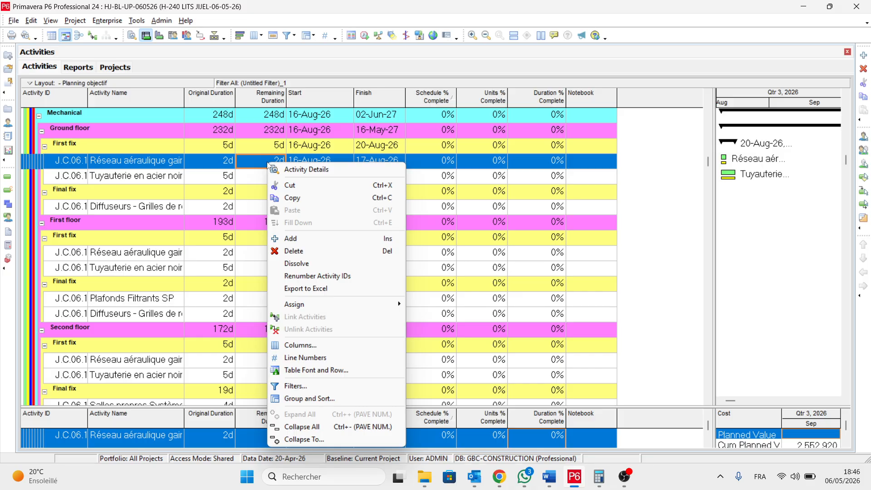
pyautogui.click(297, 388)
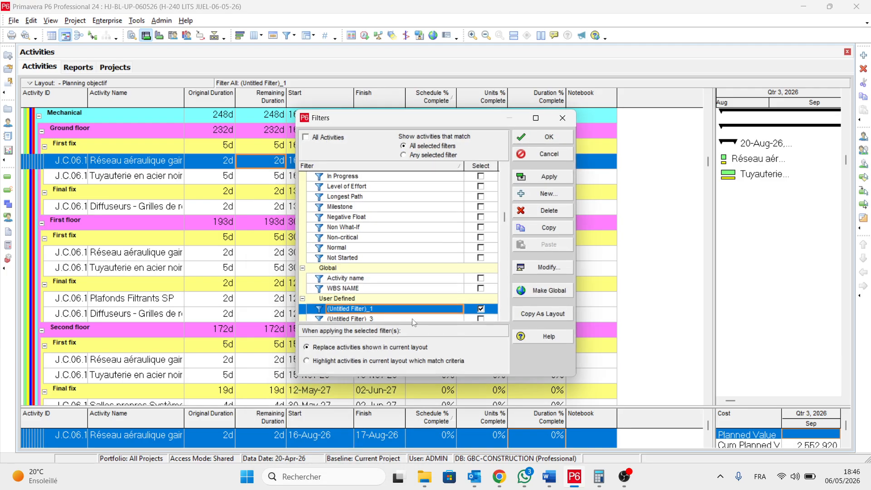
pyautogui.click(532, 269)
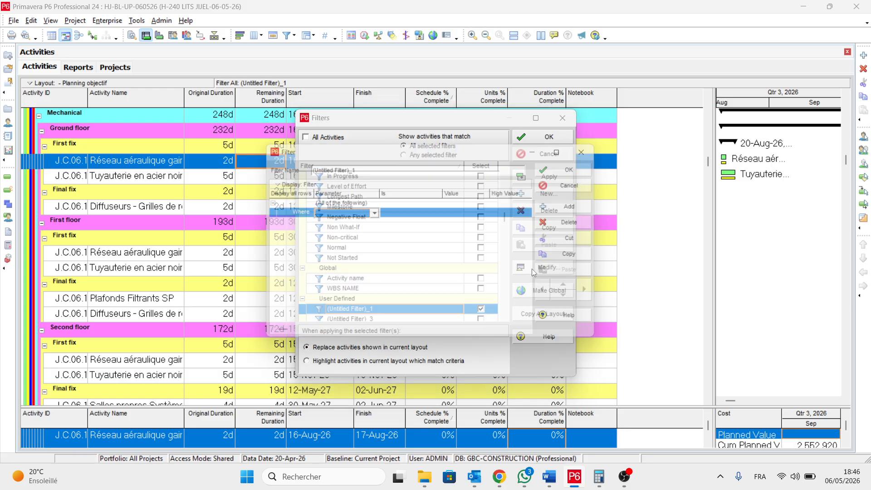
pyautogui.click(360, 215)
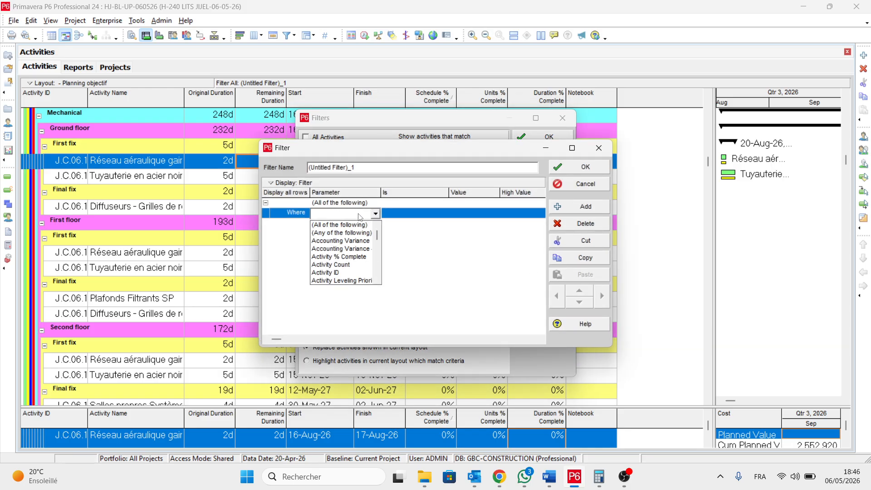
pyautogui.press('a')
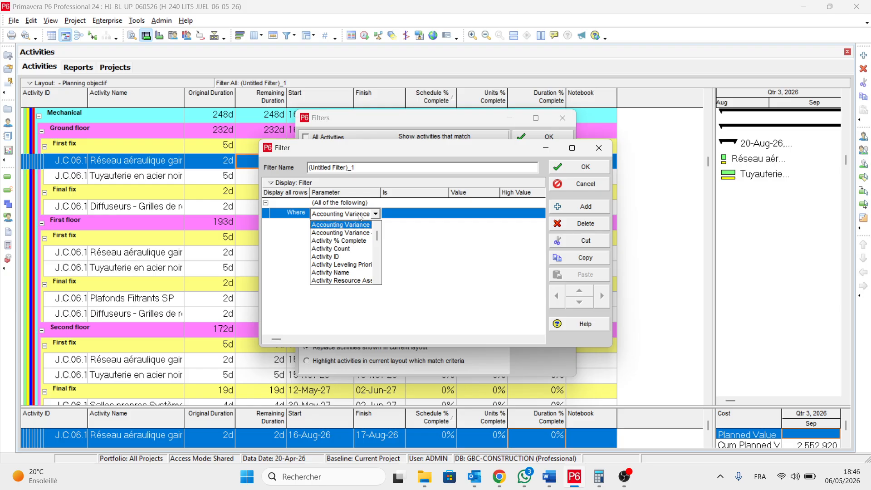
pyautogui.click(360, 272)
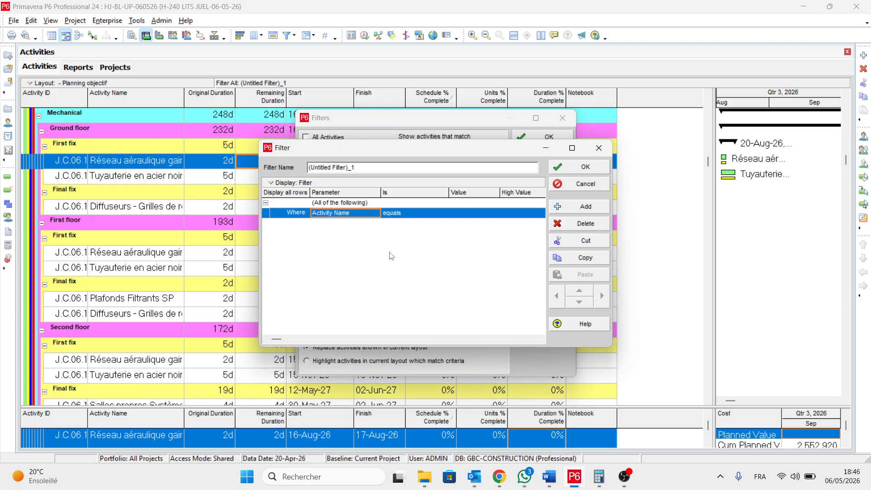
pyautogui.click(442, 214)
pyautogui.click(443, 215)
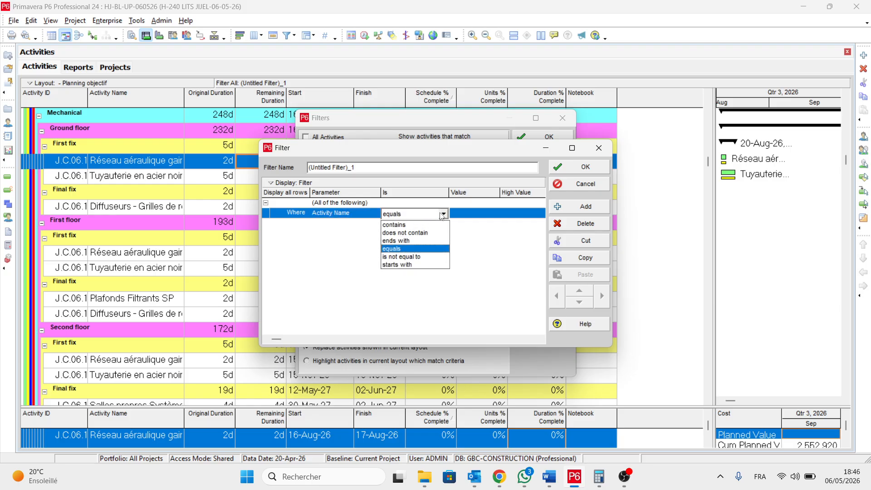
pyautogui.click(430, 226)
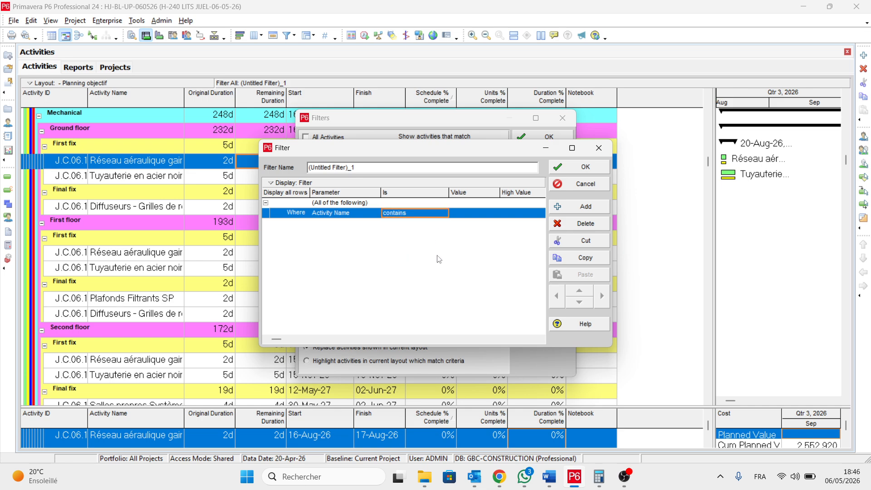
# Set the filter condition's value to "note" and apply the filter to the activity table
pyautogui.click(498, 215)
pyautogui.click(498, 214)
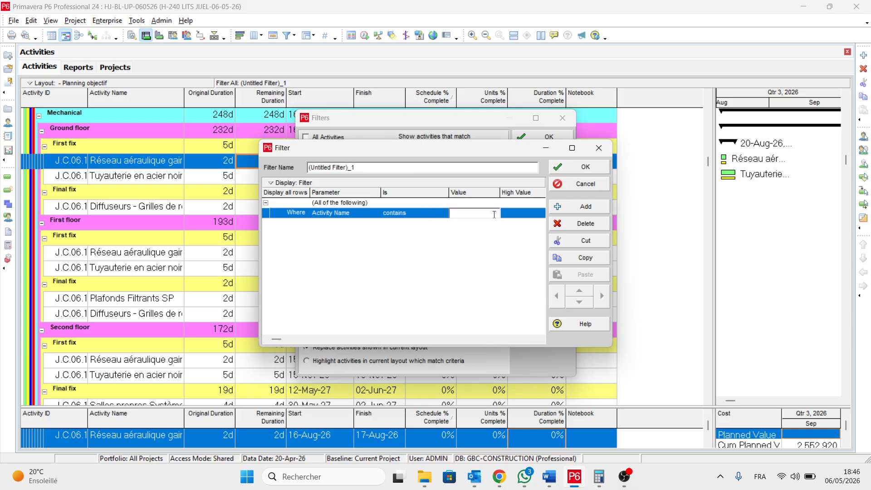
pyautogui.write('note')
pyautogui.press('Tab')
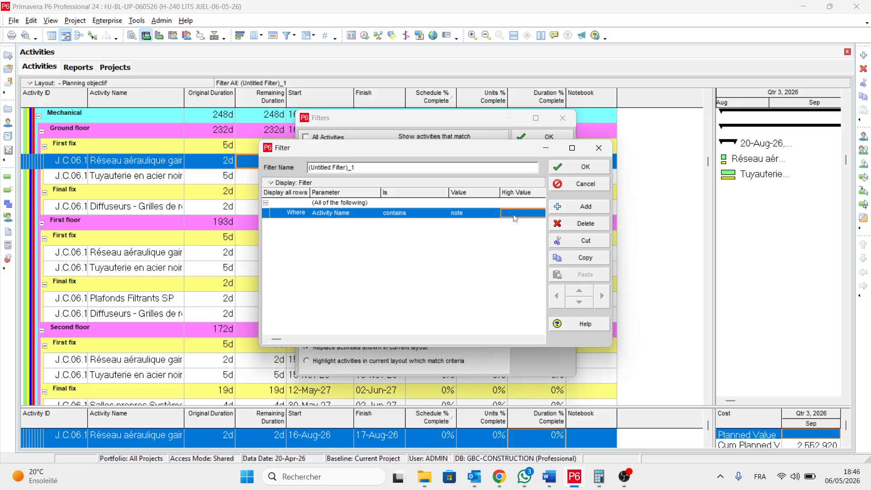
pyautogui.click(582, 173)
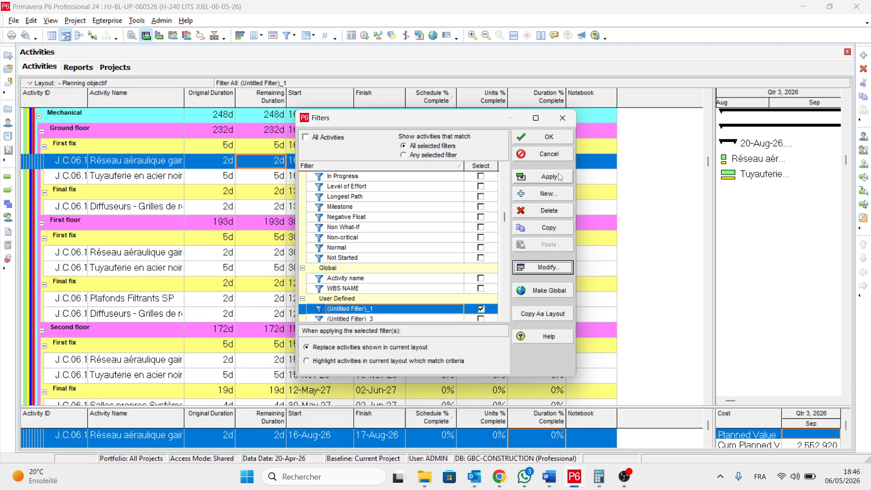
pyautogui.click(557, 175)
pyautogui.click(542, 137)
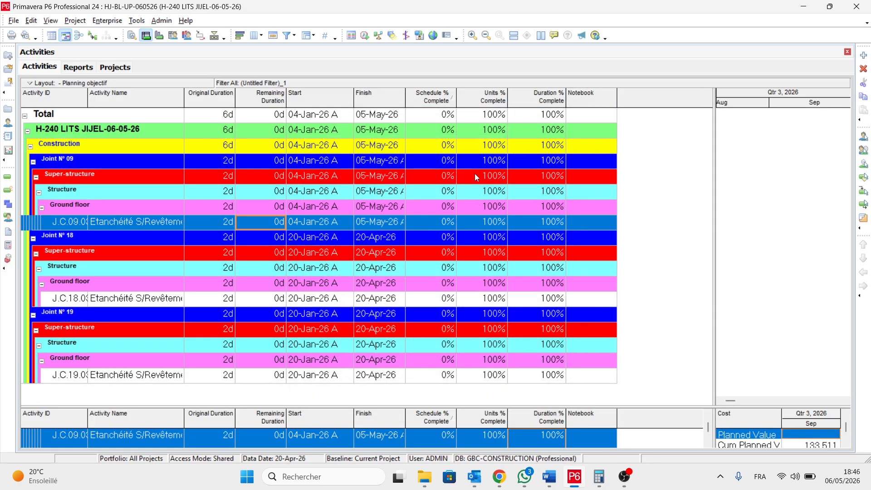
# Check the Group and Sort settings for the WBS level 1 grouping
pyautogui.rightClick(347, 151)
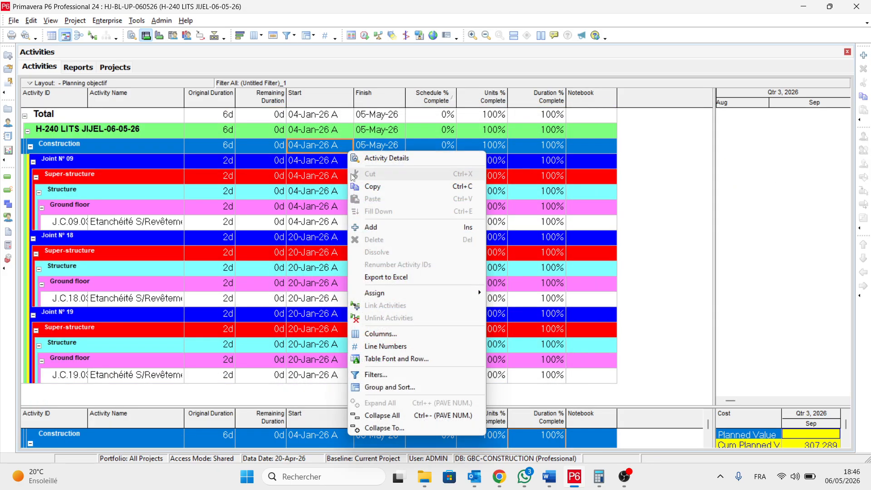
pyautogui.click(395, 389)
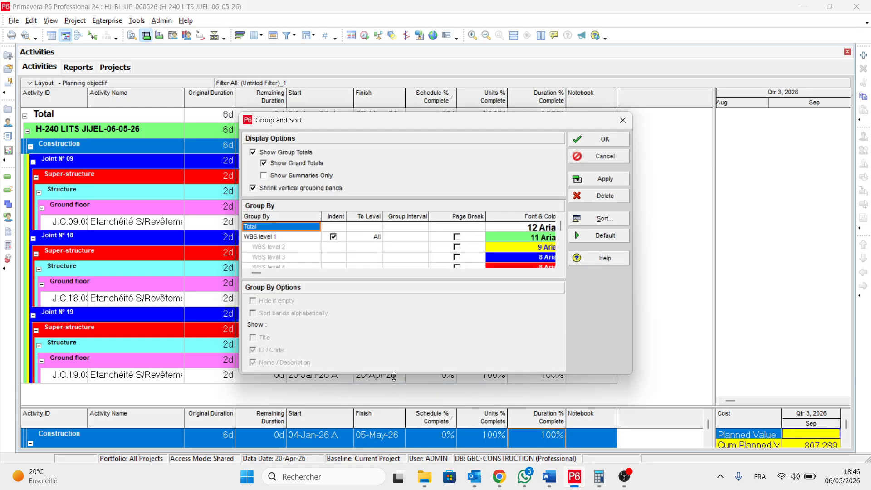
pyautogui.click(289, 237)
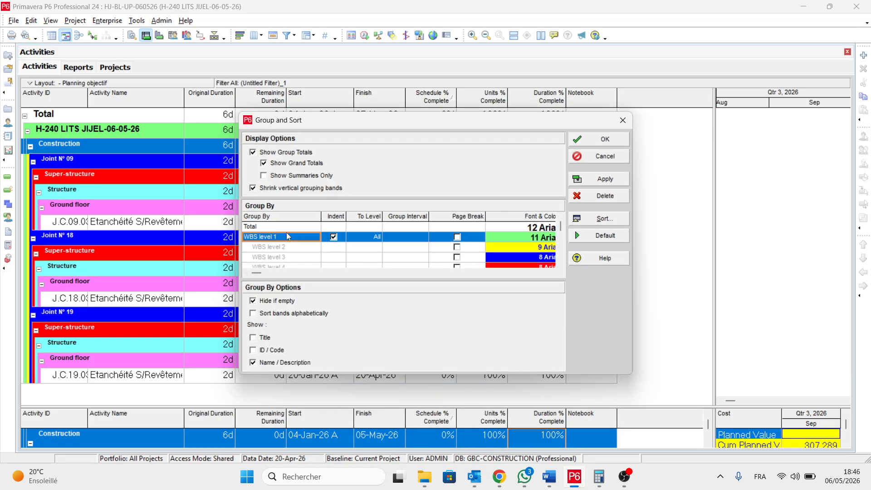
pyautogui.click(594, 140)
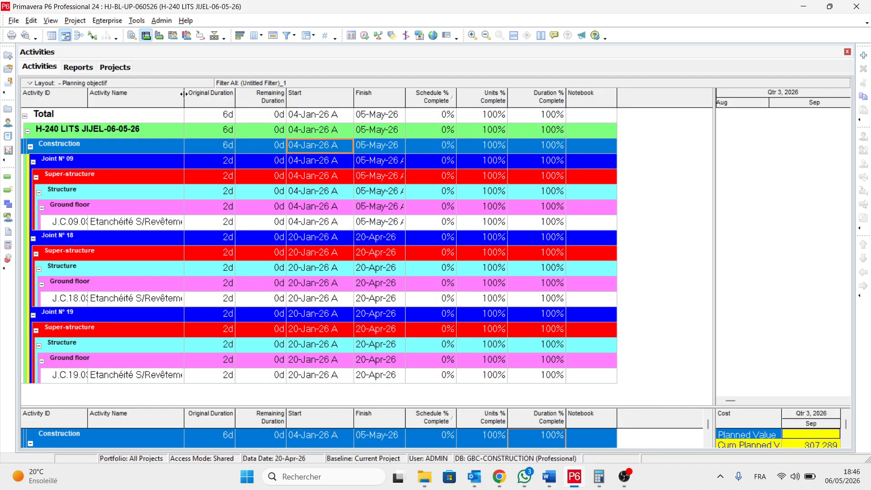
# Widen the Activity Name column to show more of the long activity names
pyautogui.moveTo(184, 94); pyautogui.dragTo(248, 94)
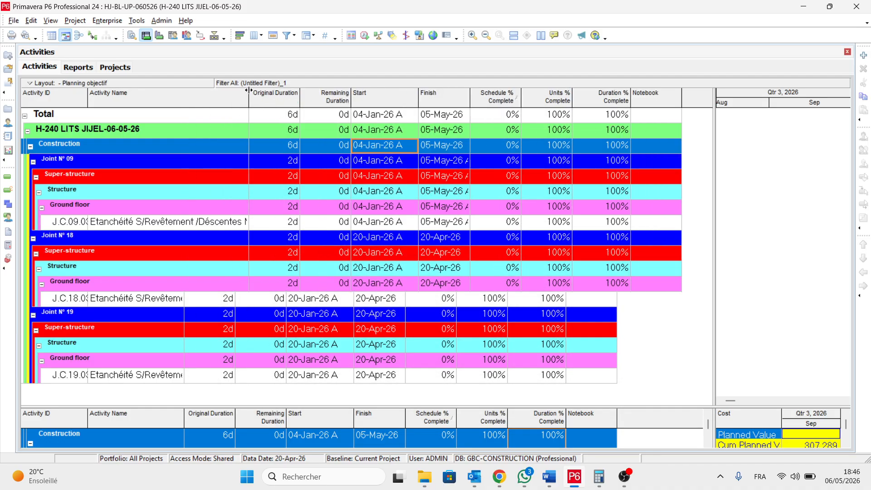
# Enlarge the lower pane and show the activity details there for the waterproofing activity under Joint N° 09
pyautogui.click(222, 221)
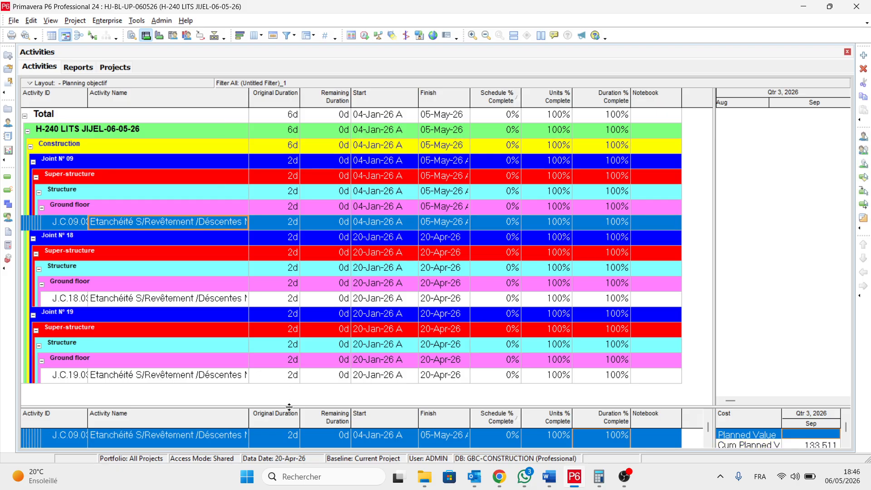
pyautogui.moveTo(290, 407); pyautogui.dragTo(292, 298)
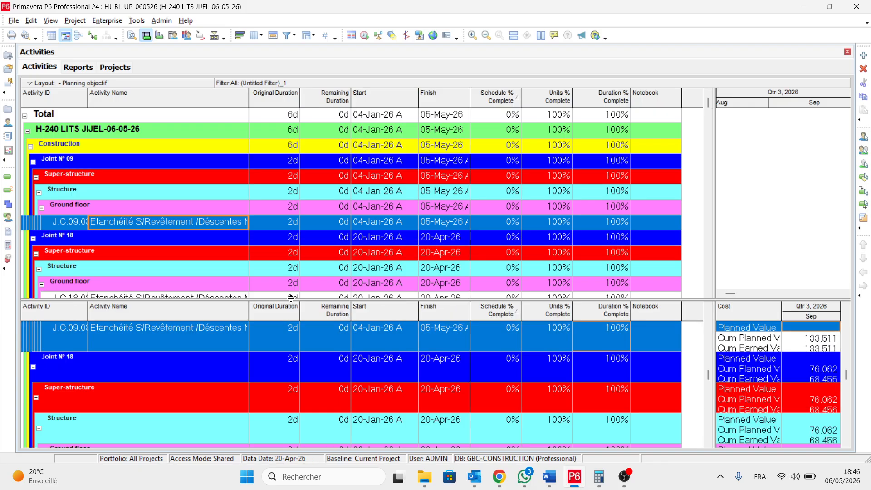
pyautogui.click(51, 20)
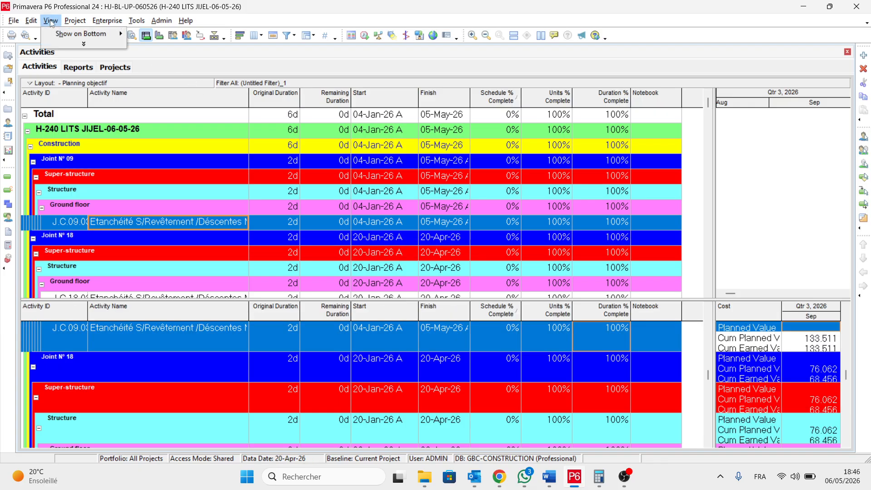
pyautogui.moveTo(67, 38)
pyautogui.click(146, 46)
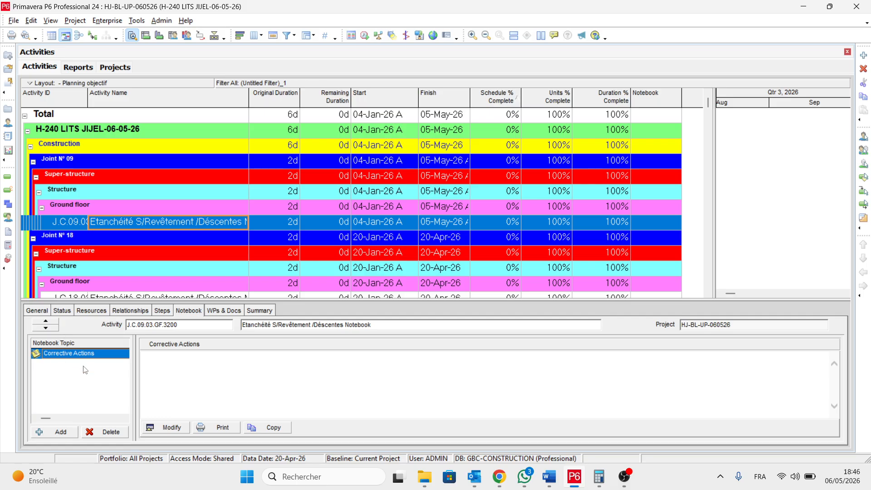
# Read the full Corrective Actions notebook text of the Joint N° 09 activity and close it without changes
pyautogui.click(168, 428)
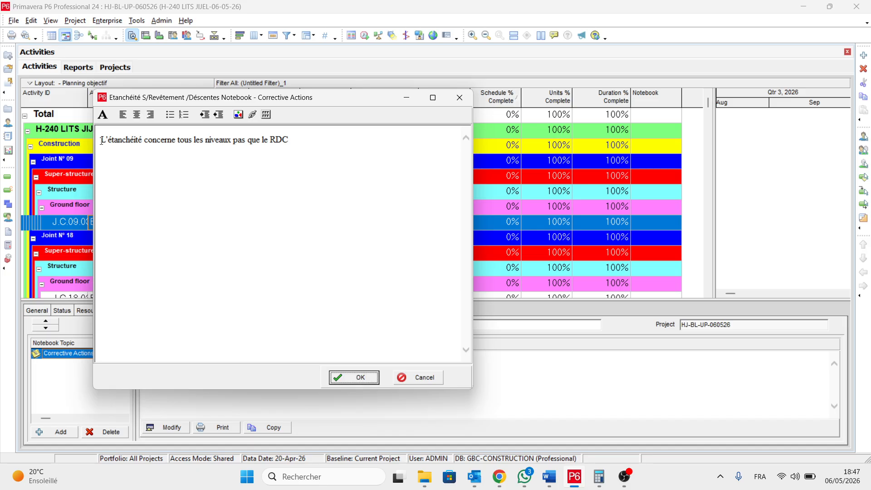
pyautogui.moveTo(102, 140); pyautogui.dragTo(296, 143)
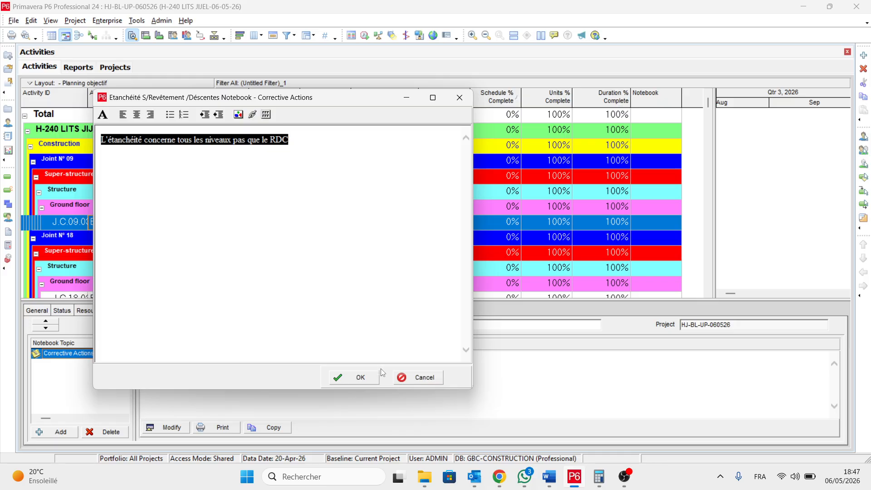
pyautogui.click(414, 381)
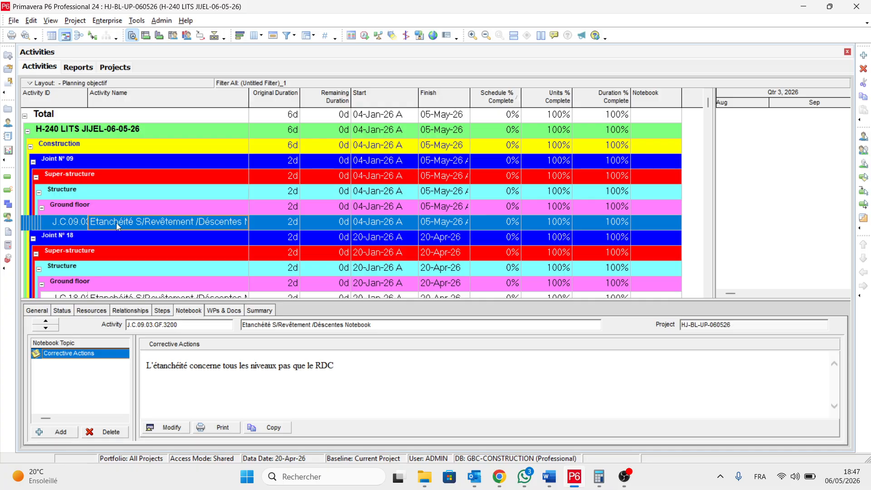
# Widen the Activity Name column and extend the activity table over the Gantt chart area to reveal the Notebook column fully
pyautogui.moveTo(250, 98); pyautogui.dragTo(279, 101)
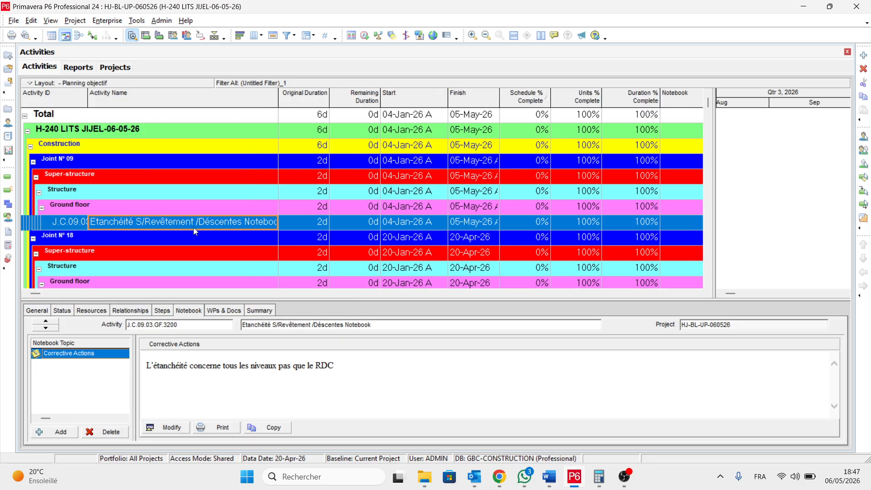
pyautogui.scroll(-2, 196, 181)
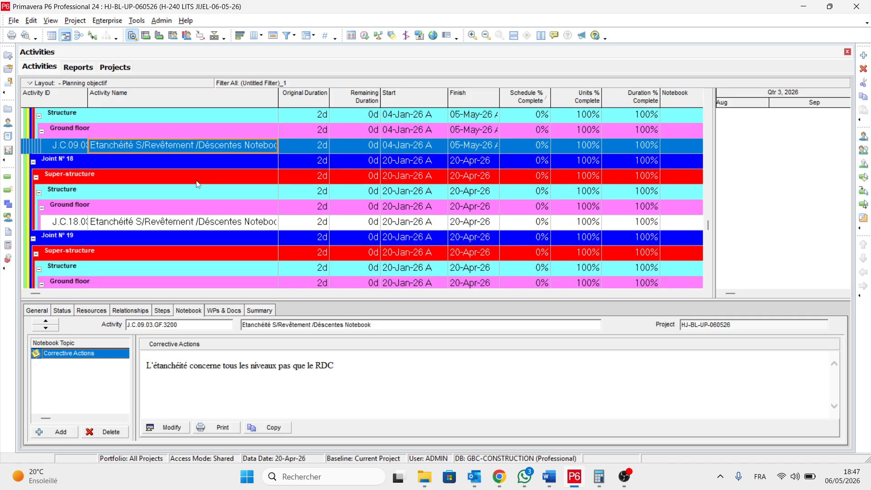
pyautogui.scroll(-2, 197, 184)
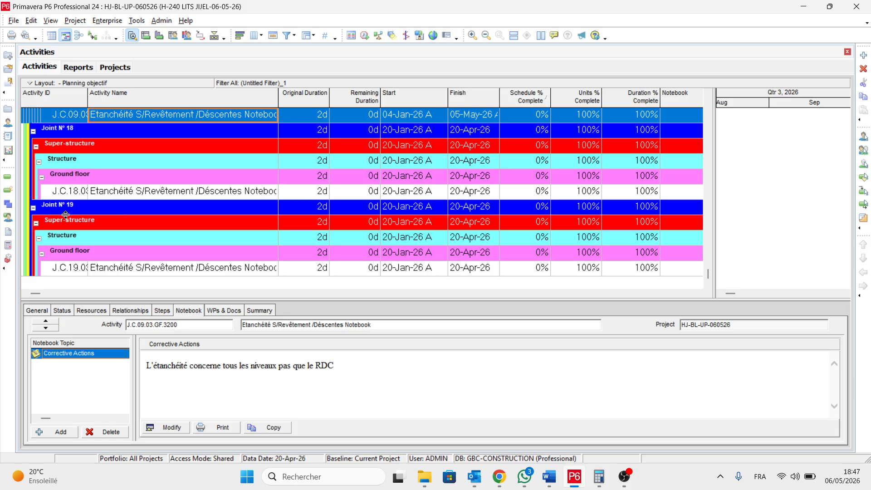
pyautogui.scroll(5, 122, 165)
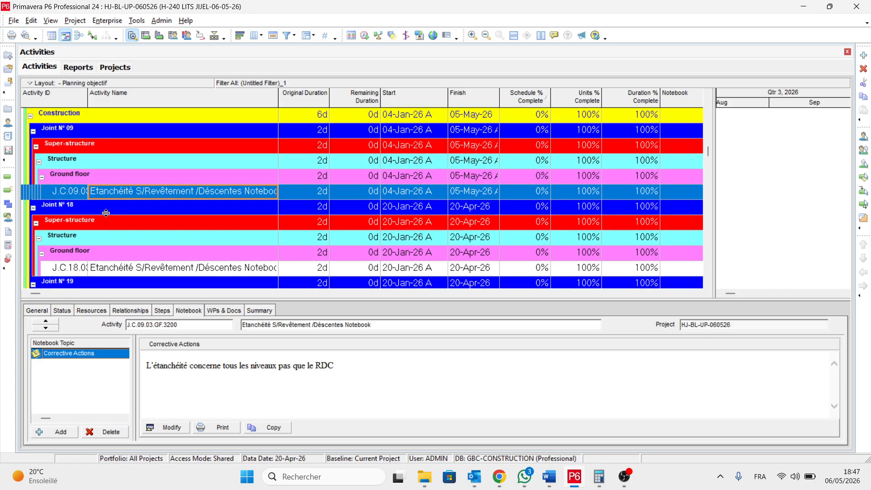
pyautogui.scroll(-5, 120, 162)
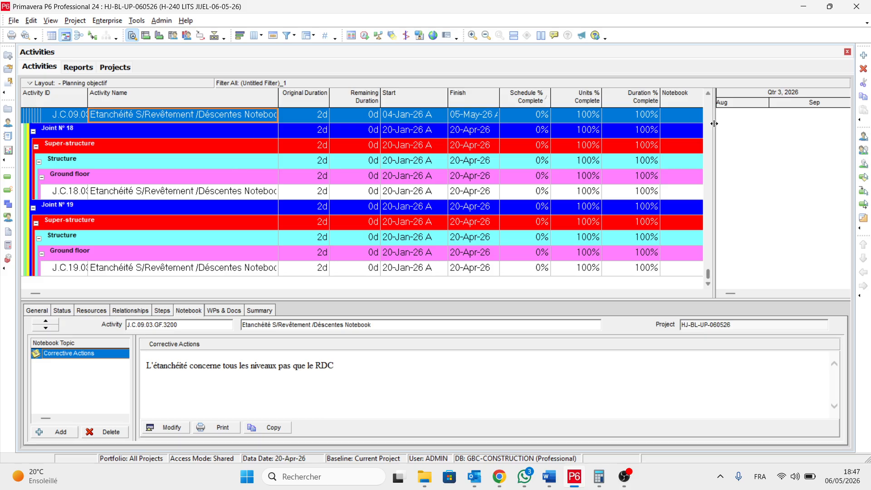
pyautogui.moveTo(715, 123); pyautogui.dragTo(815, 112)
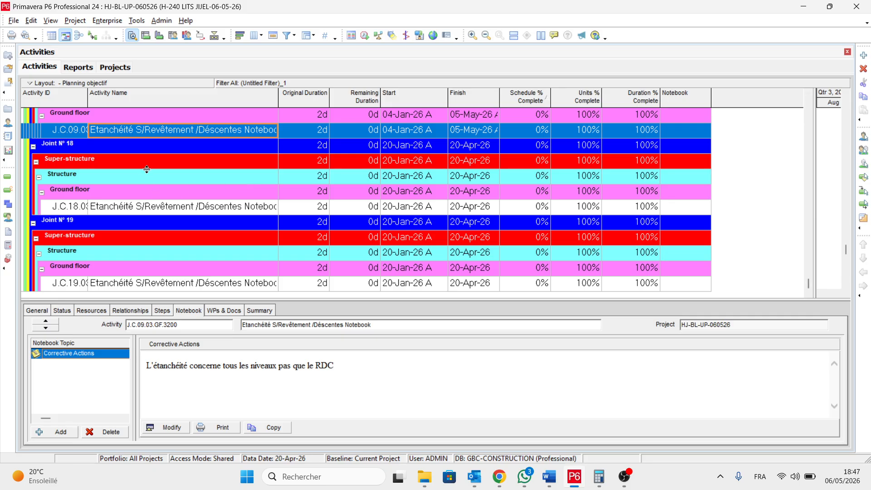
# Enter "note" in the Notebook column of the Joint N° 09 activity and copy that text
pyautogui.click(696, 131)
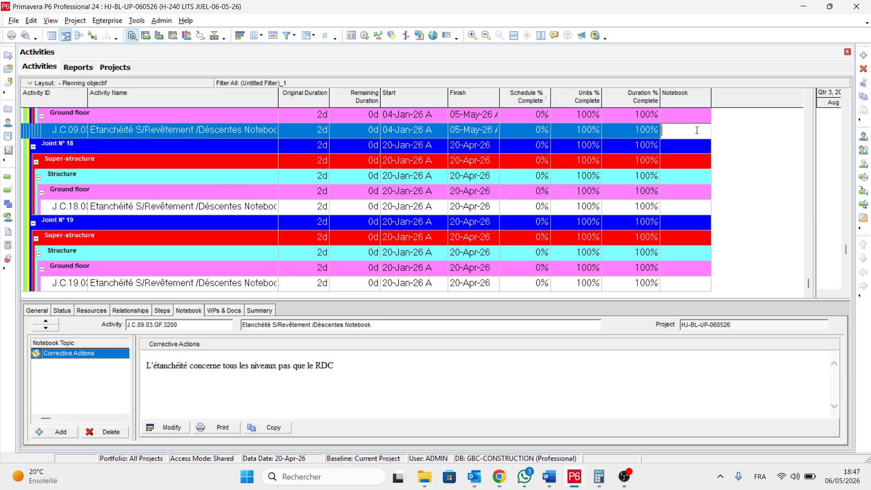
pyautogui.write('note')
pyautogui.moveTo(686, 131); pyautogui.dragTo(662, 131)
pyautogui.rightClick(668, 133)
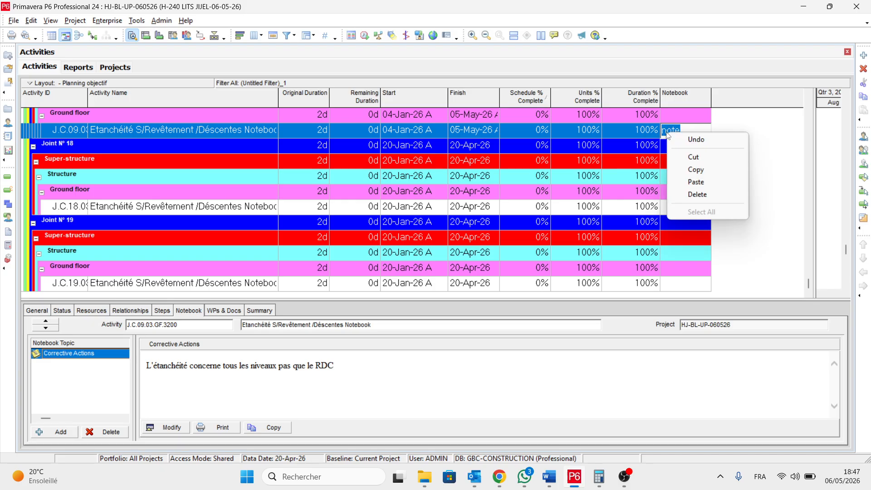
pyautogui.click(694, 170)
# Paste the copied "note" into the Notebook column of the Joint N° 18 and Joint N° 19 activities
pyautogui.click(697, 209)
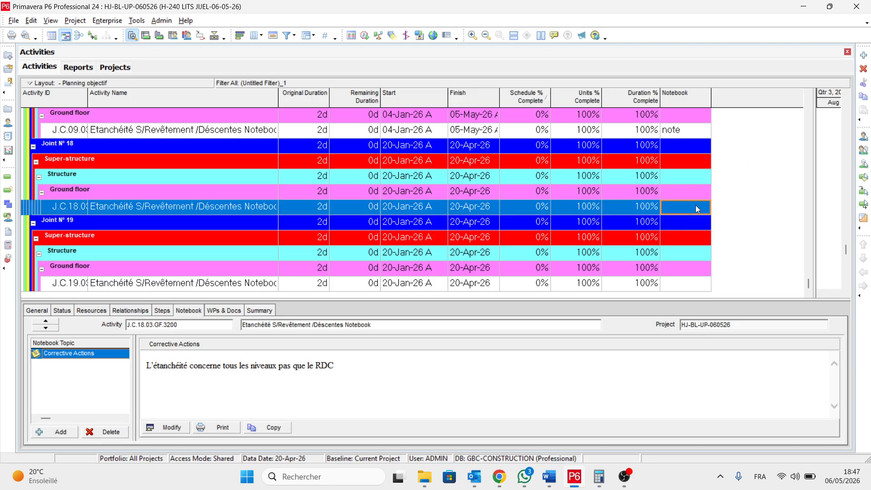
pyautogui.click(695, 206)
pyautogui.rightClick(694, 205)
pyautogui.click(719, 257)
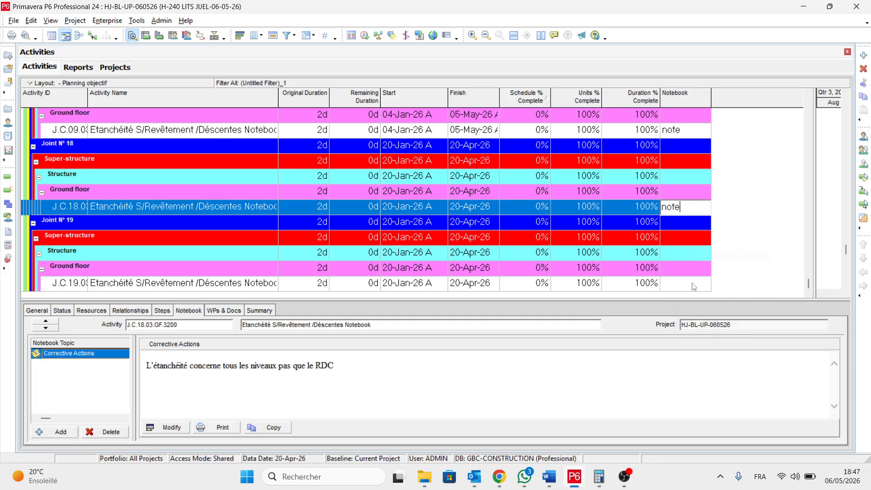
pyautogui.click(693, 286)
pyautogui.click(688, 269)
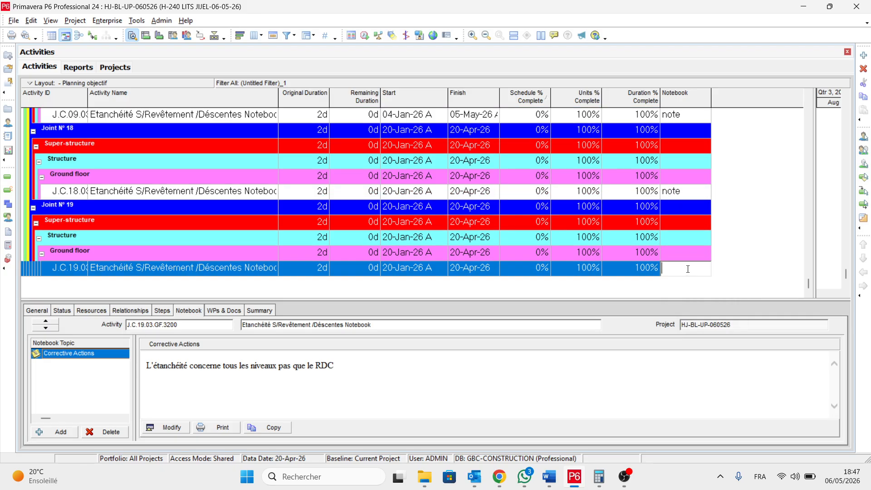
pyautogui.rightClick(688, 269)
pyautogui.click(706, 319)
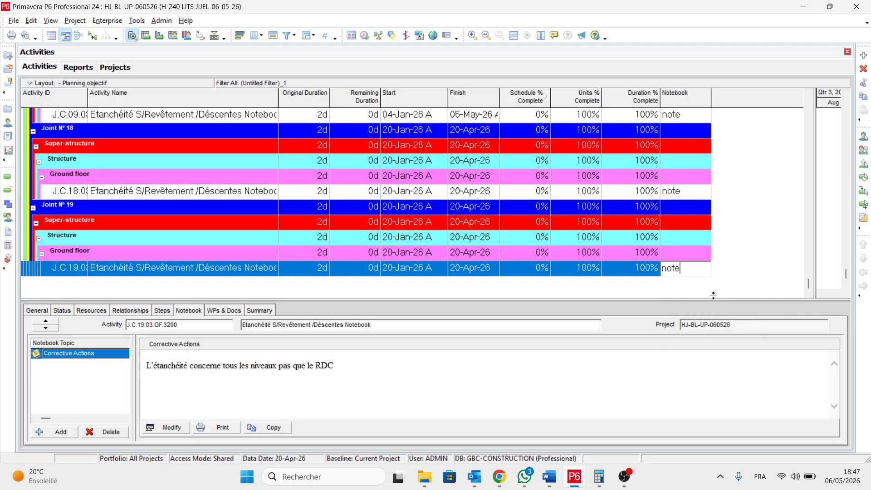
pyautogui.click(686, 177)
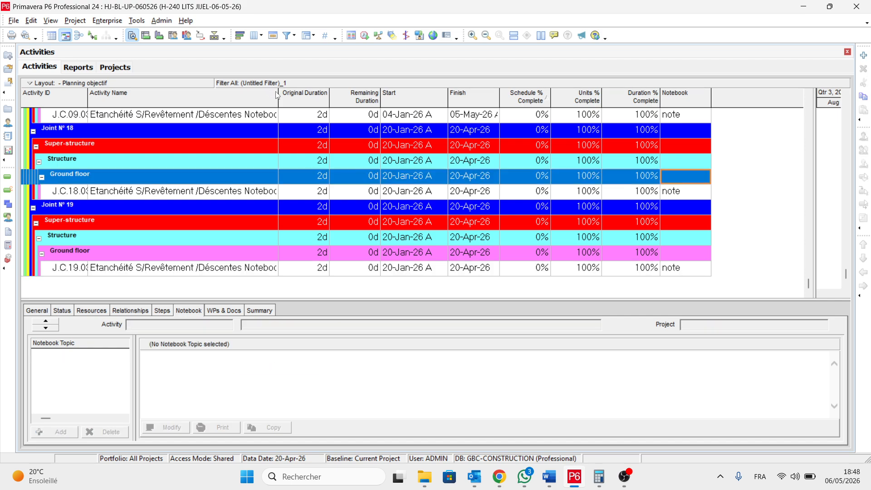
# Widen the Activity Name column to fit the full names and remove "Notebook" from the Joint N° 09 activity's name
pyautogui.moveTo(278, 95); pyautogui.dragTo(353, 94)
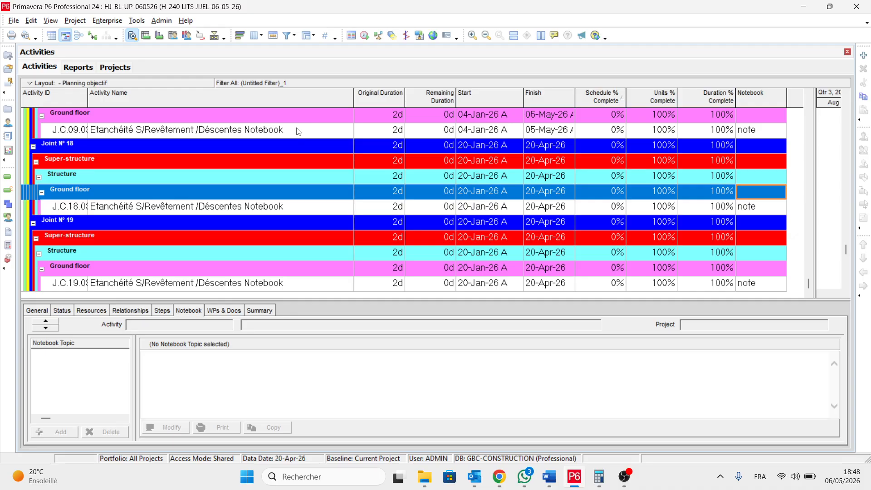
pyautogui.click(298, 132)
pyautogui.click(297, 131)
pyautogui.moveTo(297, 131); pyautogui.dragTo(245, 131)
pyautogui.press('Delete')
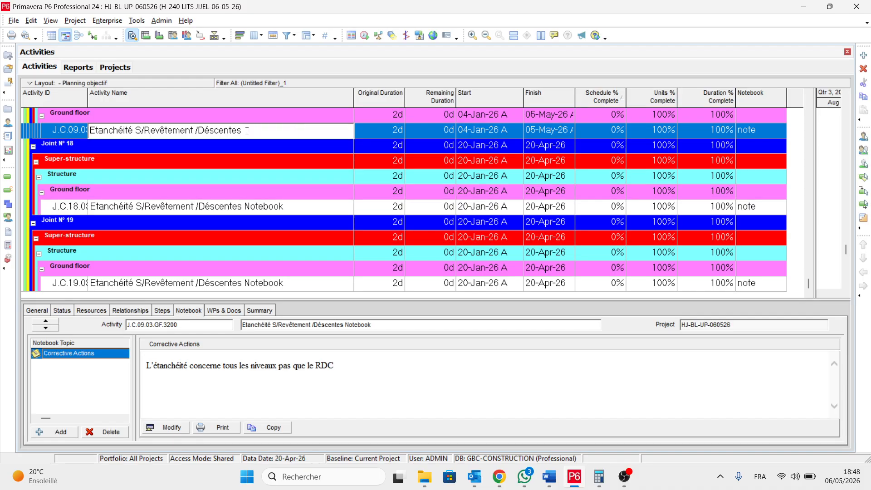
# Remove the word "Notebook" from the names of the Joint N° 18 and Joint N° 19 activities
pyautogui.click(287, 209)
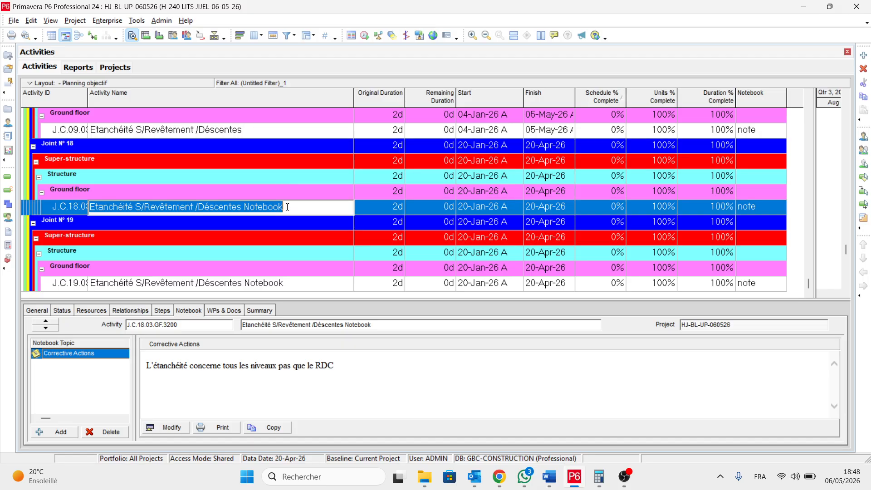
pyautogui.click(287, 209)
pyautogui.moveTo(286, 209); pyautogui.dragTo(246, 207)
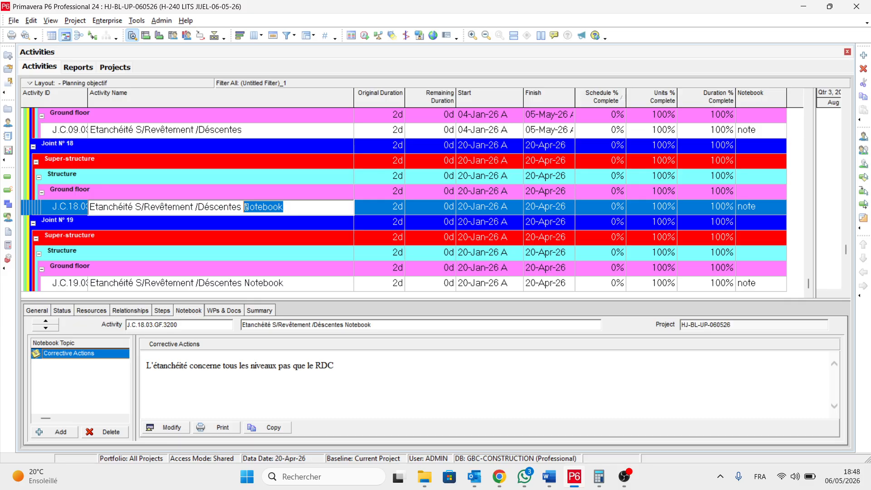
pyautogui.press('Delete')
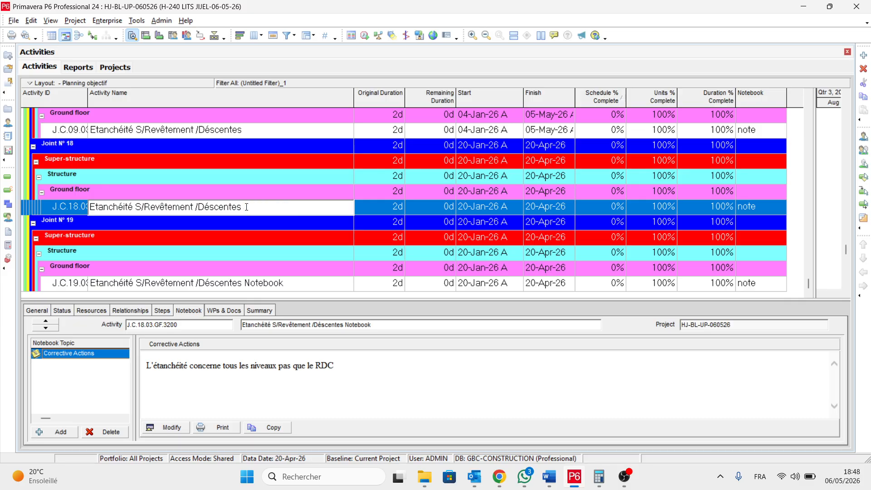
pyautogui.click(289, 284)
pyautogui.click(288, 272)
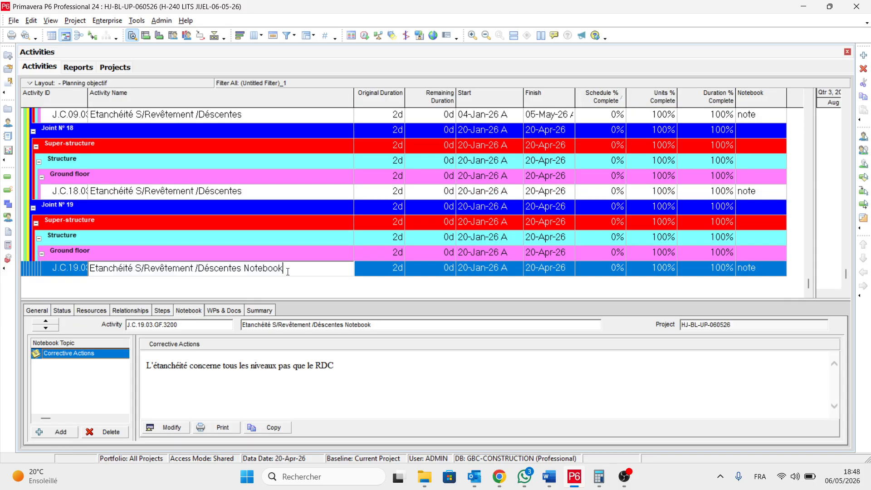
pyautogui.moveTo(287, 272); pyautogui.dragTo(243, 269)
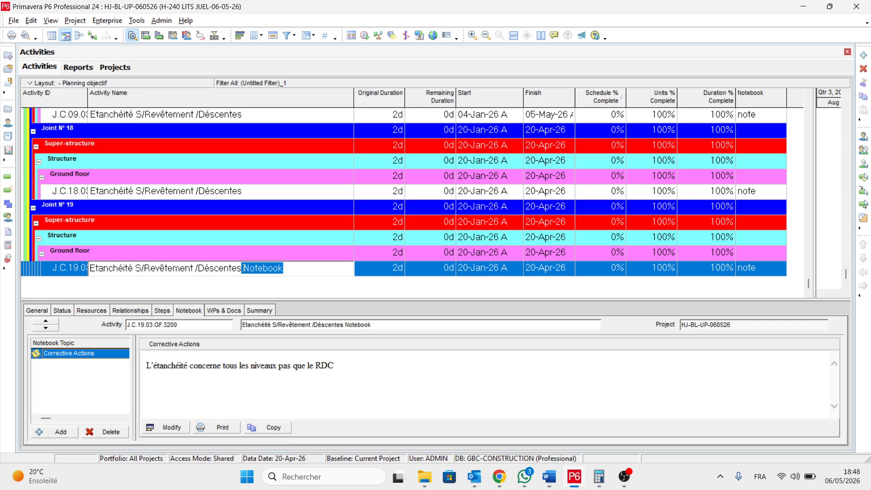
pyautogui.press('Delete')
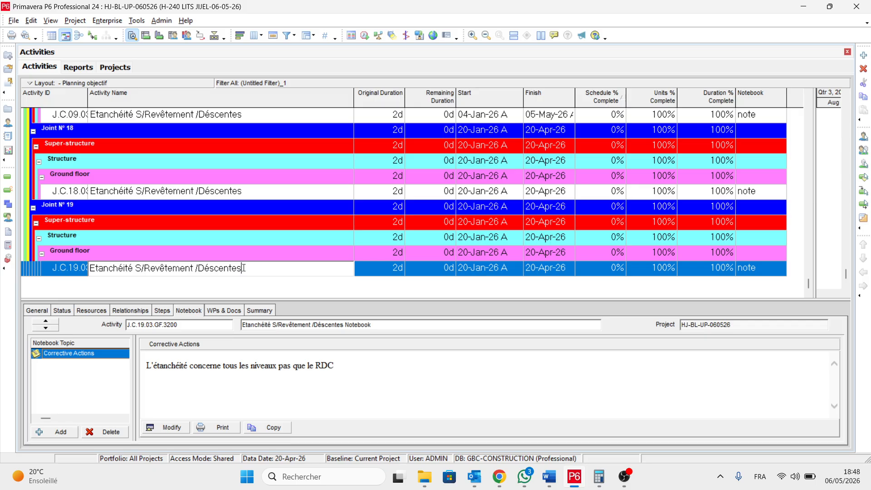
pyautogui.click(376, 268)
# Change the activity filter to All Activities so the whole schedule is displayed
pyautogui.rightClick(320, 132)
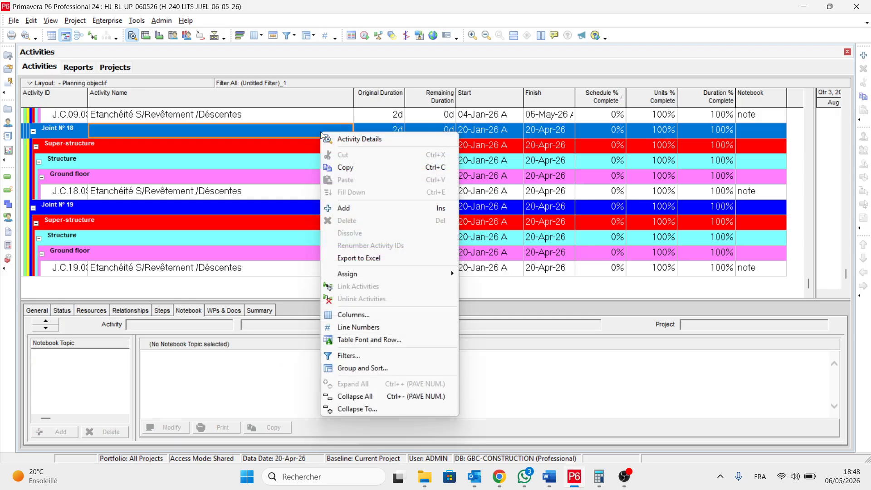
pyautogui.click(380, 356)
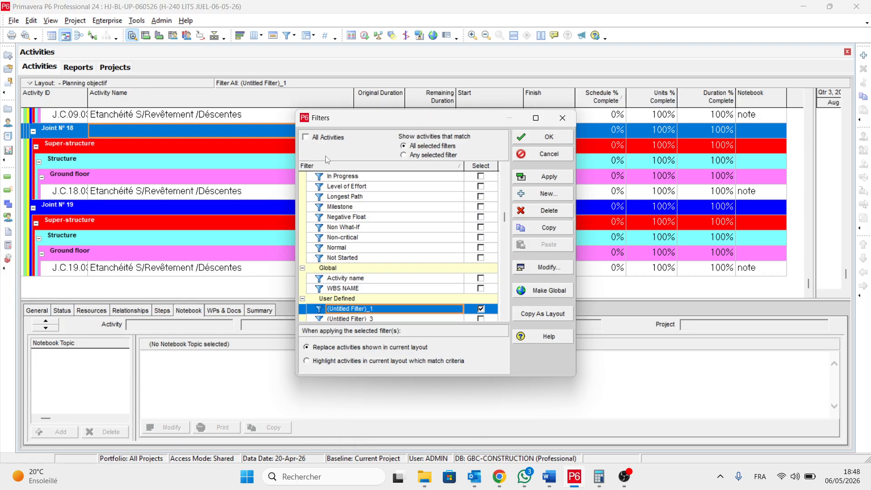
pyautogui.click(306, 137)
pyautogui.click(544, 136)
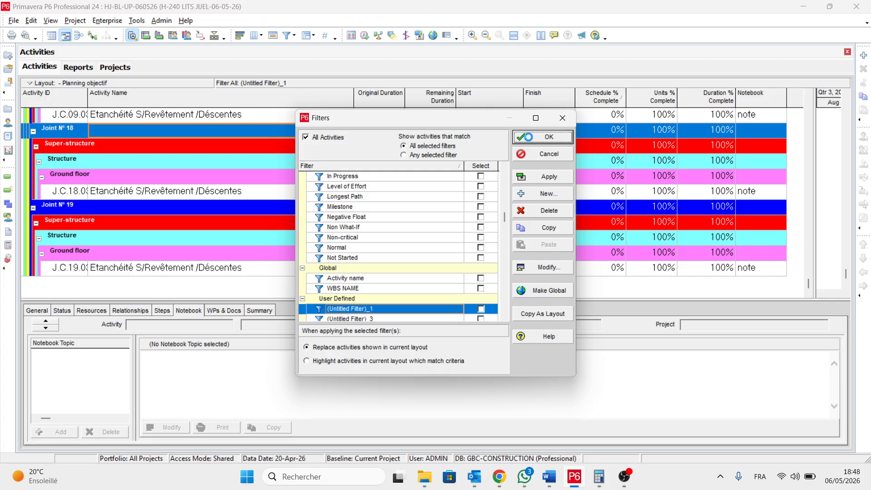
pyautogui.scroll(4, 639, 183)
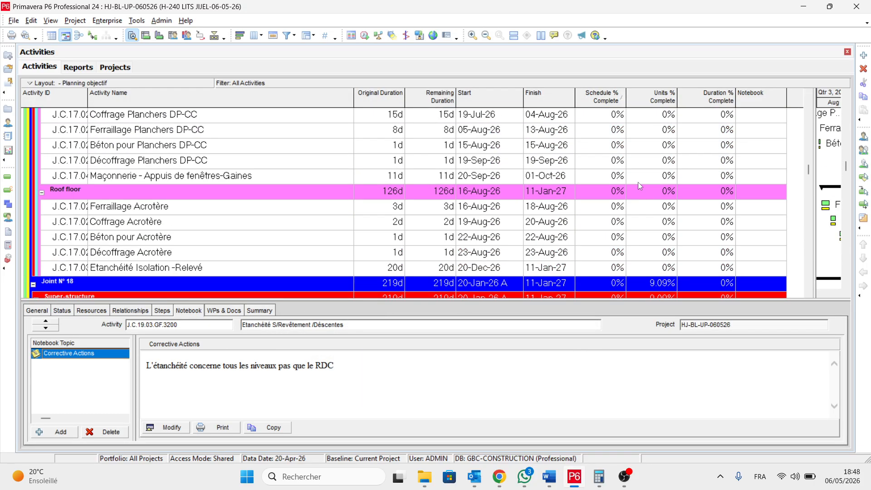
# Open the user-defined filter (Untitled Filter)_1 for modification and rename it "Notbook"
pyautogui.rightClick(329, 121)
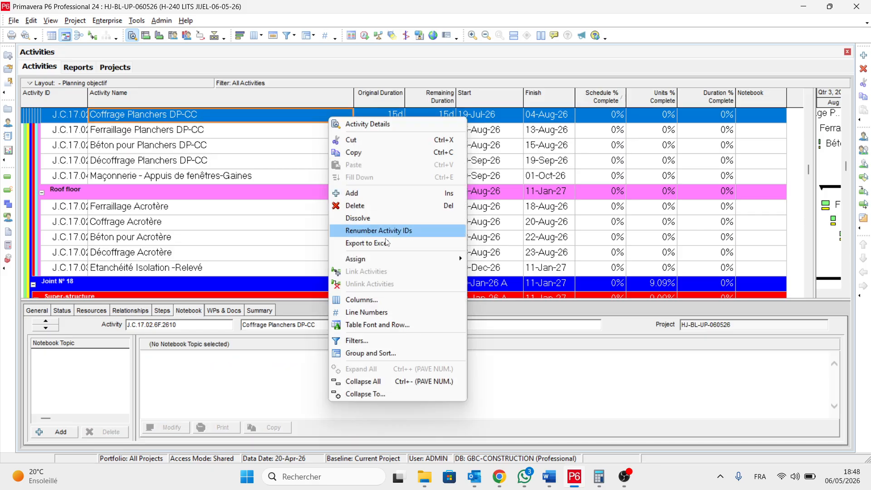
pyautogui.click(386, 338)
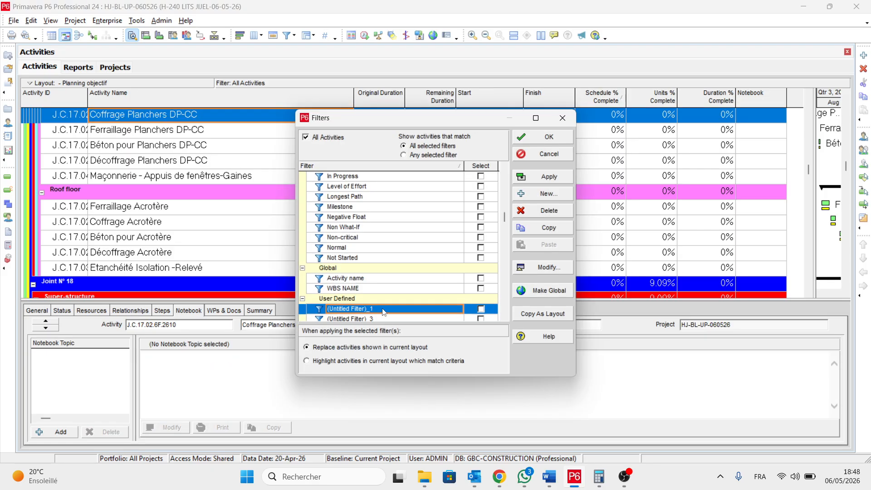
pyautogui.click(544, 266)
pyautogui.moveTo(381, 167); pyautogui.dragTo(303, 171)
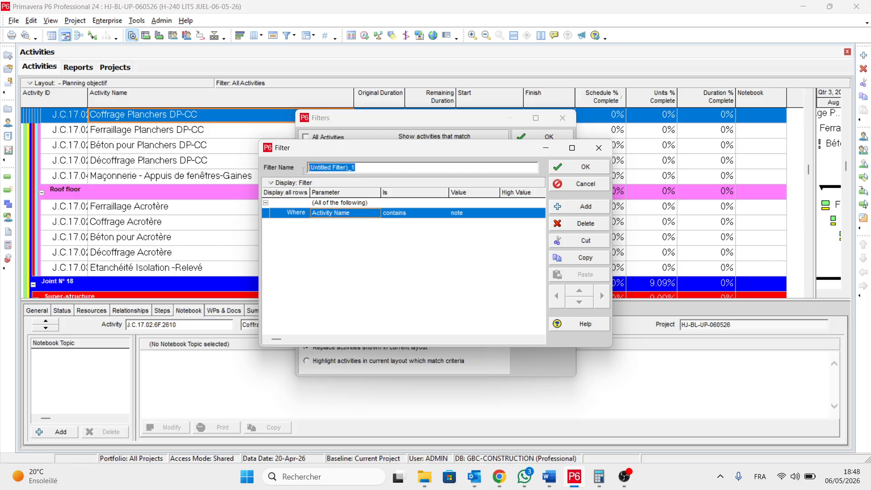
pyautogui.write('Notbook')
# Set the filter's condition to "is not equal to" and try to clear its value while the parameter is Activity Name
pyautogui.click(417, 214)
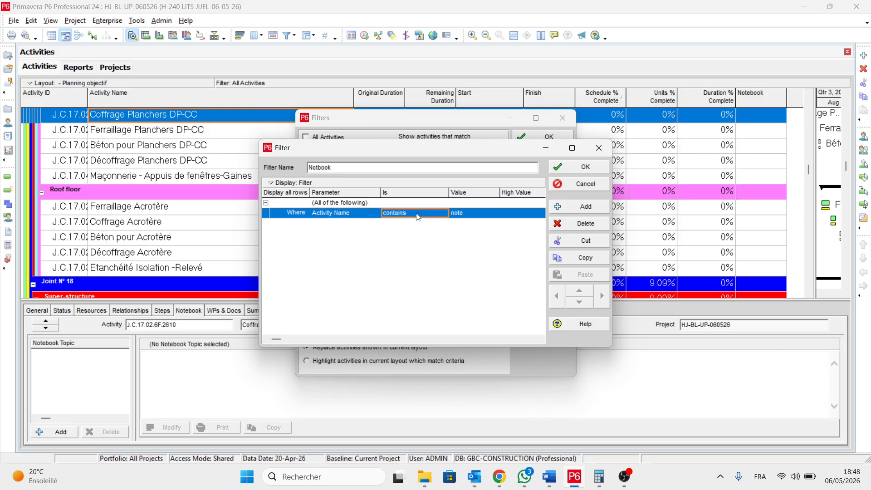
pyautogui.click(417, 215)
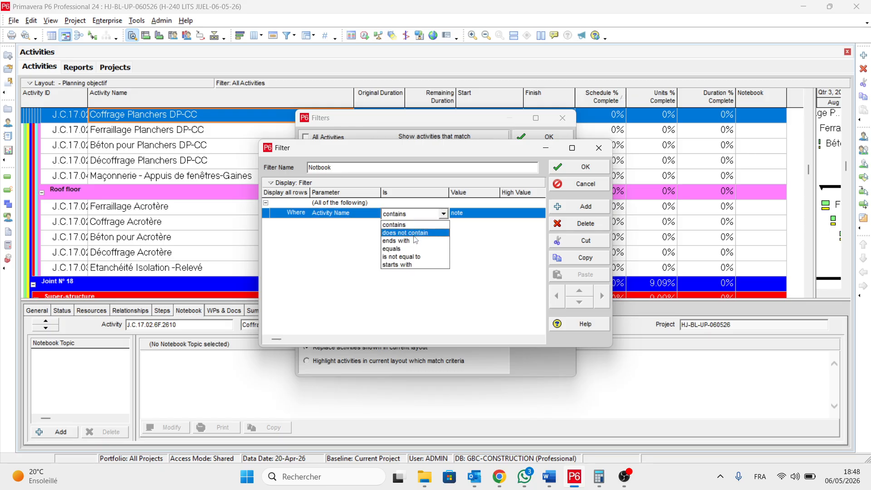
pyautogui.click(415, 257)
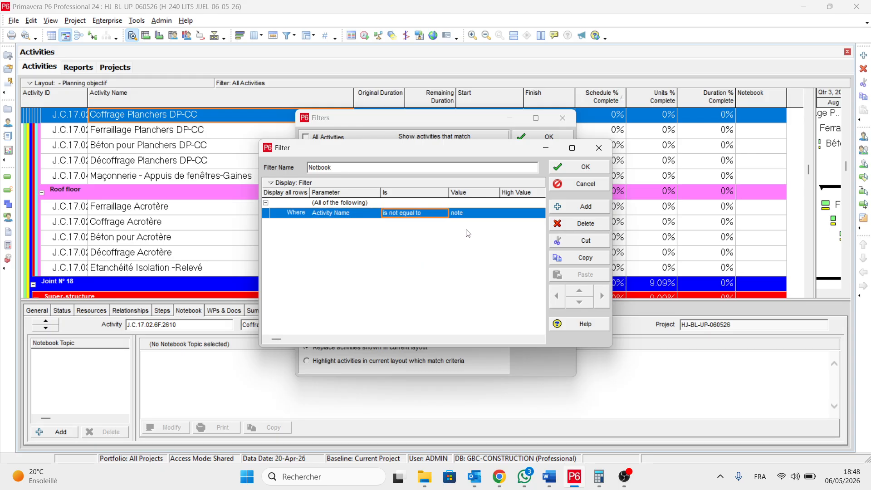
pyautogui.click(474, 217)
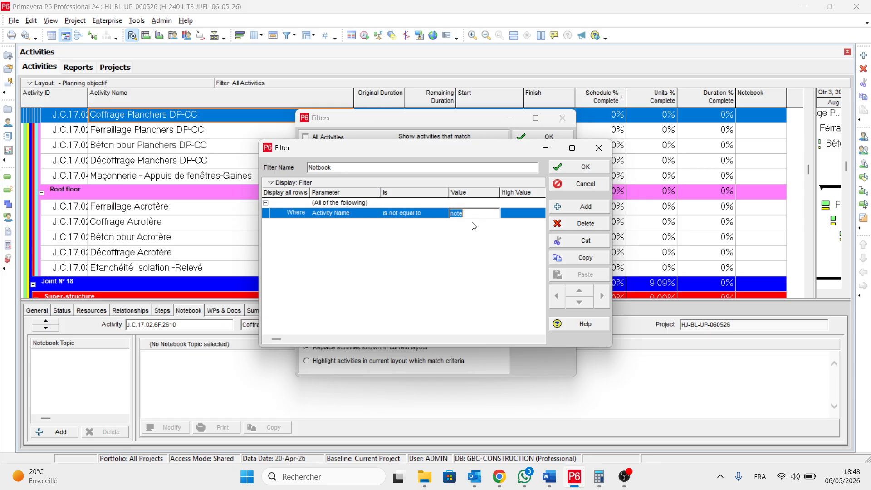
pyautogui.press('BackSpace')
pyautogui.click(480, 248)
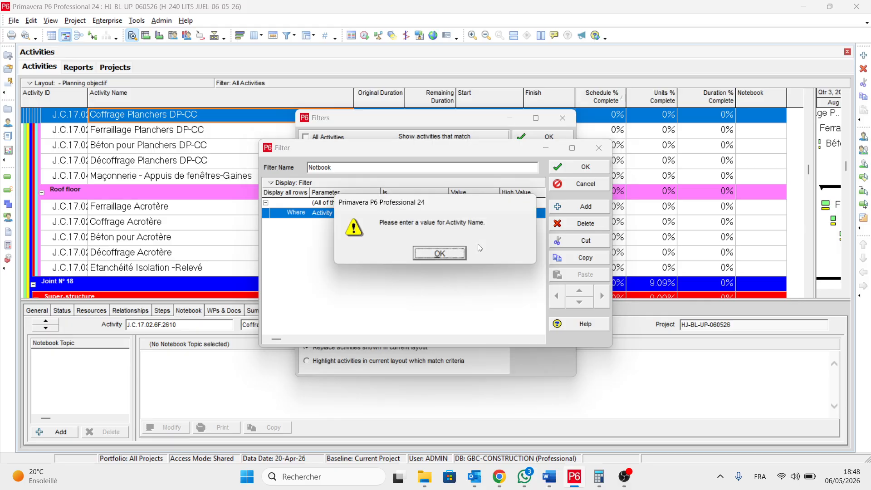
pyautogui.click(455, 255)
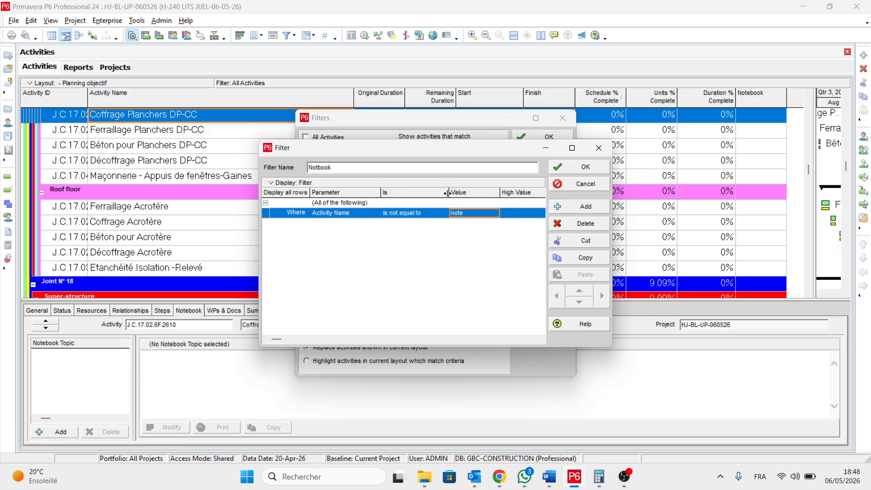
# Set the filter's parameter to Notebook, clear its value, and apply the Notbook filter to the activities
pyautogui.click(371, 214)
pyautogui.click(372, 214)
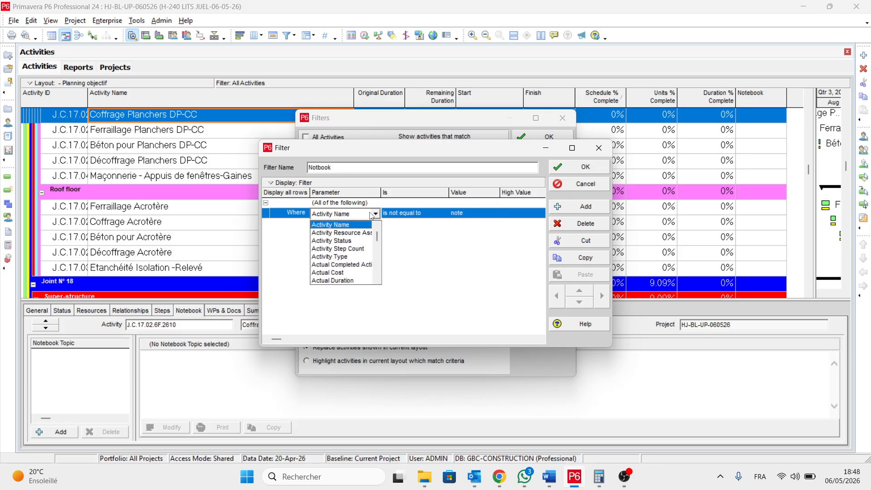
pyautogui.press('n')
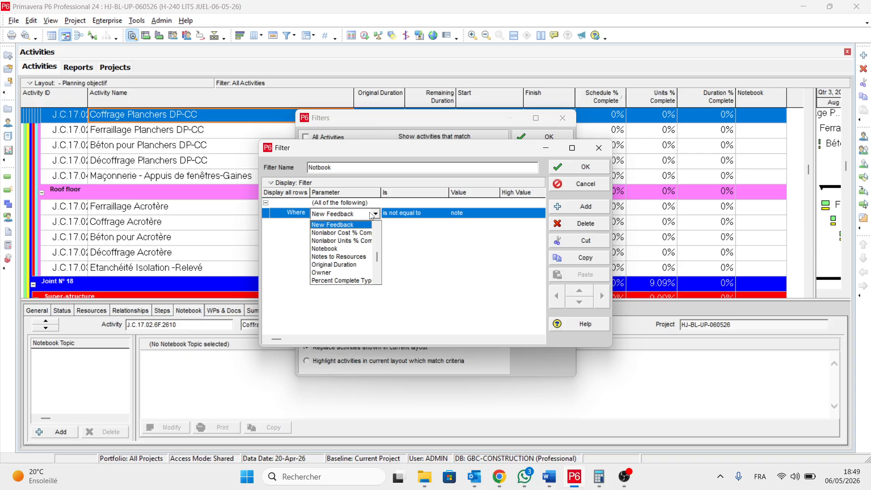
pyautogui.click(351, 249)
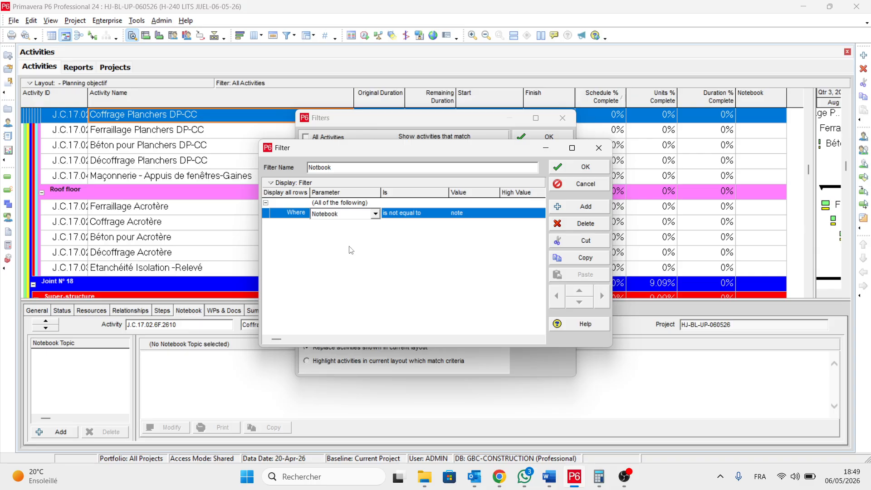
pyautogui.press('Tab')
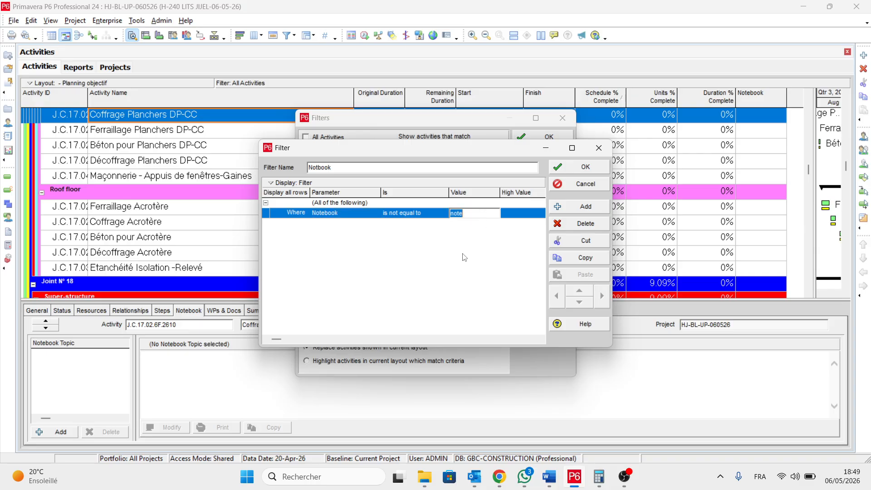
pyautogui.press('BackSpace')
pyautogui.click(574, 167)
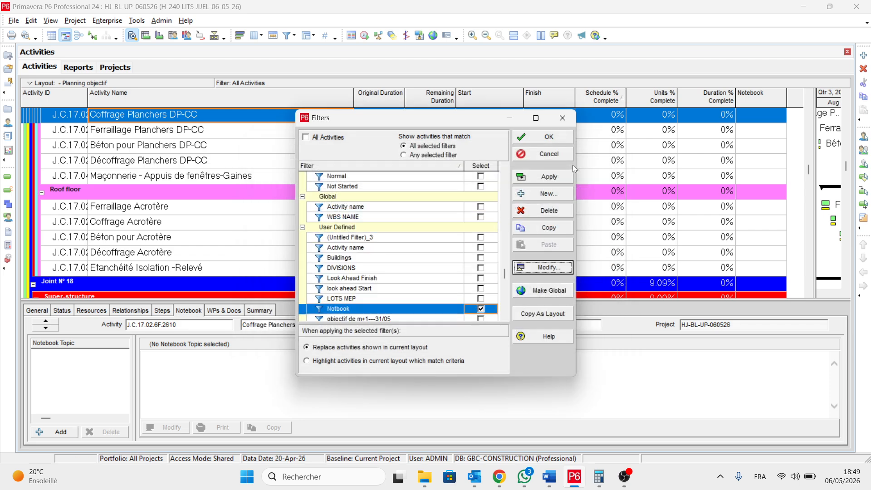
pyautogui.click(552, 144)
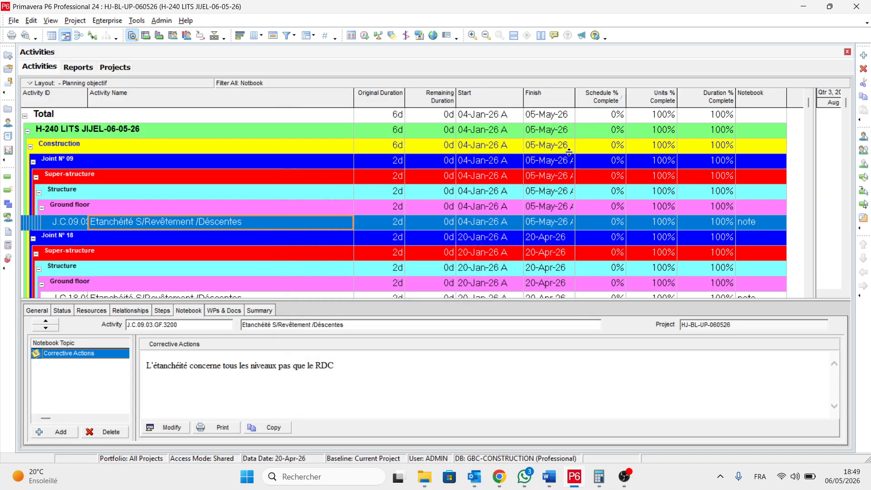
pyautogui.scroll(-2, 572, 162)
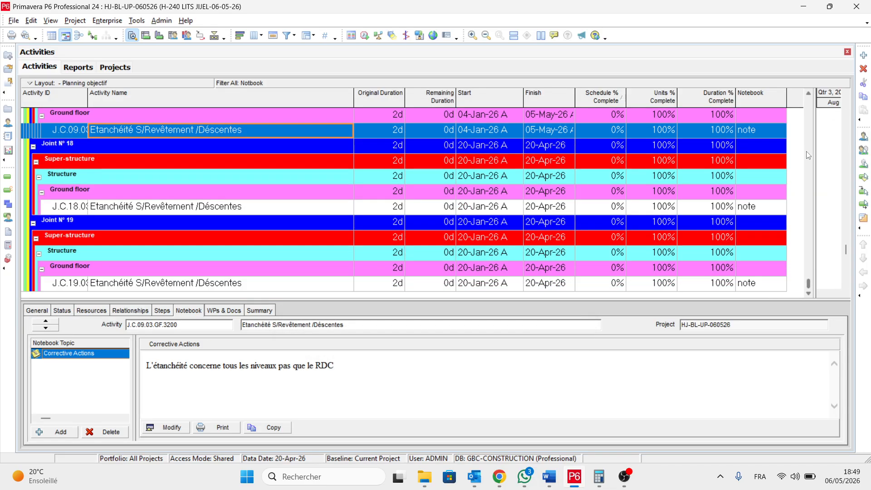
pyautogui.moveTo(813, 156); pyautogui.dragTo(826, 155)
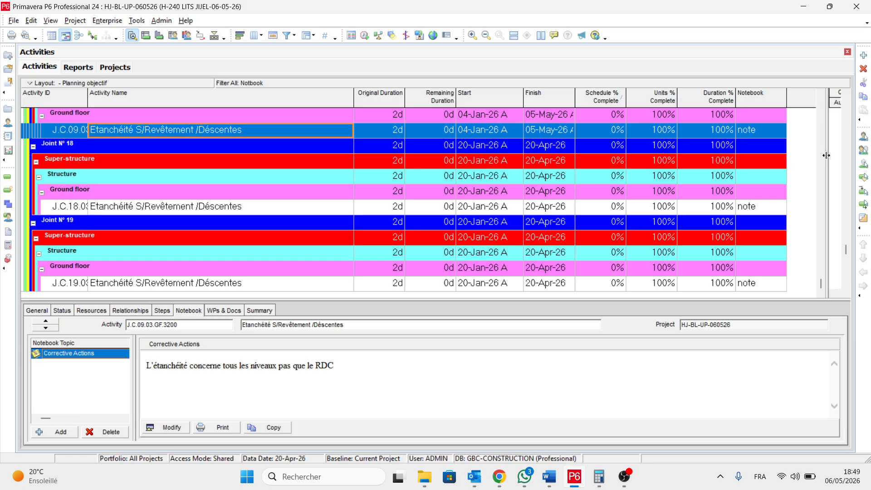
pyautogui.click(627, 479)
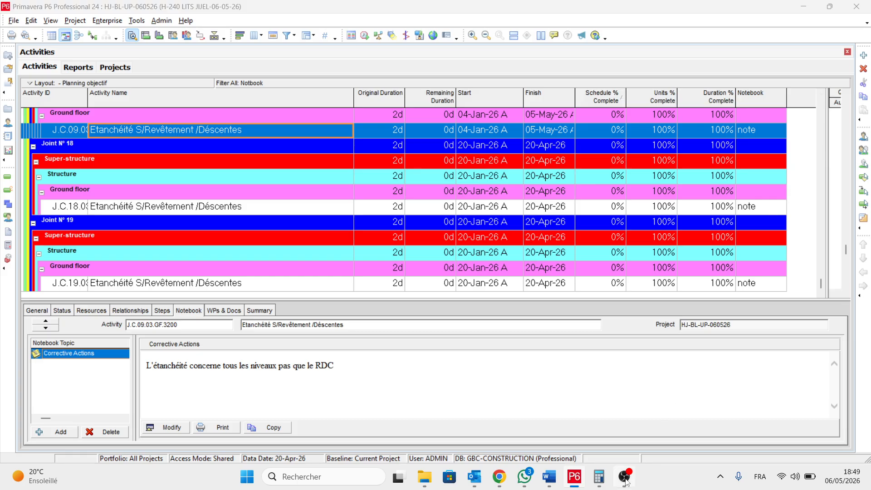